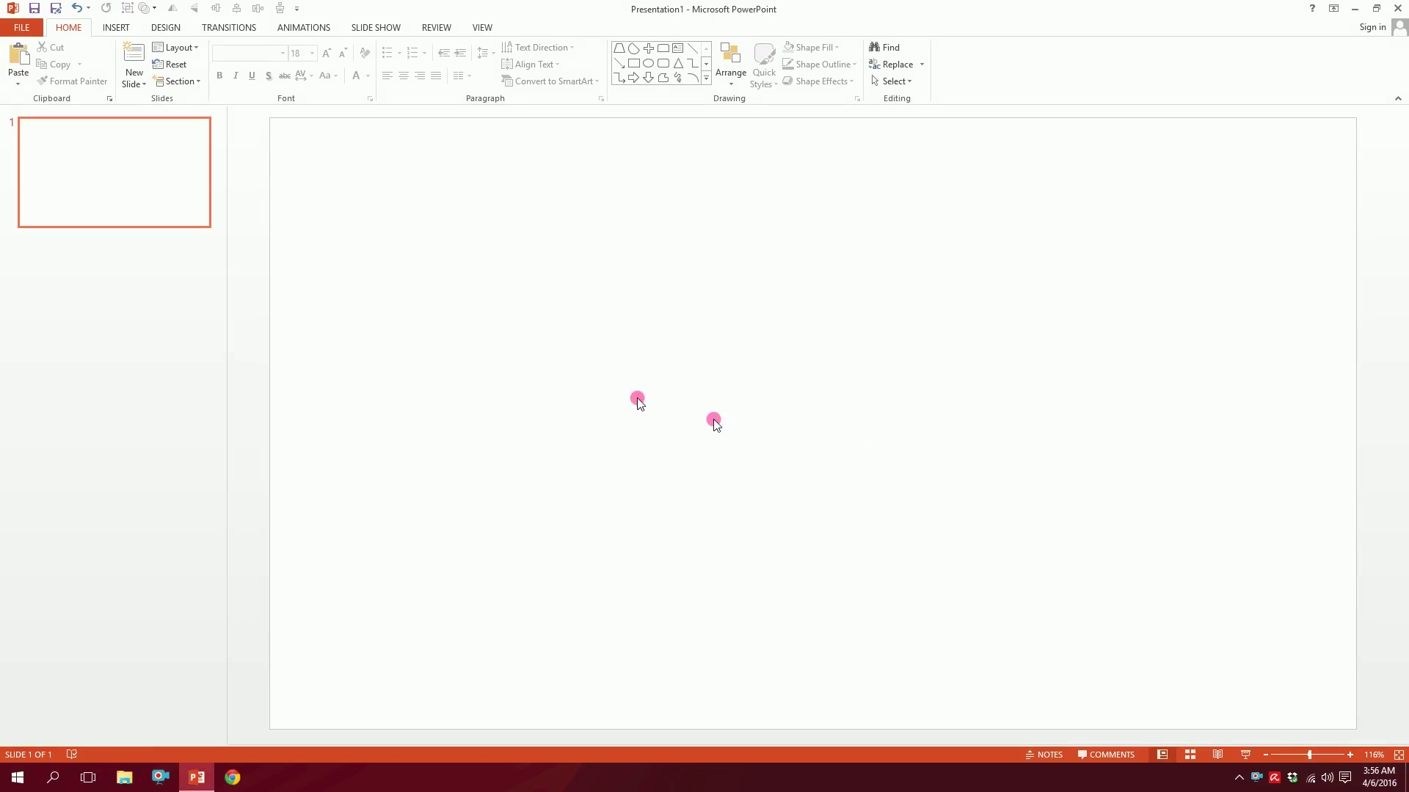
# Step: Pick the Round Same Side Corner Rectangle from the Insert Shapes gallery
pyautogui.click(116, 27)
pyautogui.click(250, 64)
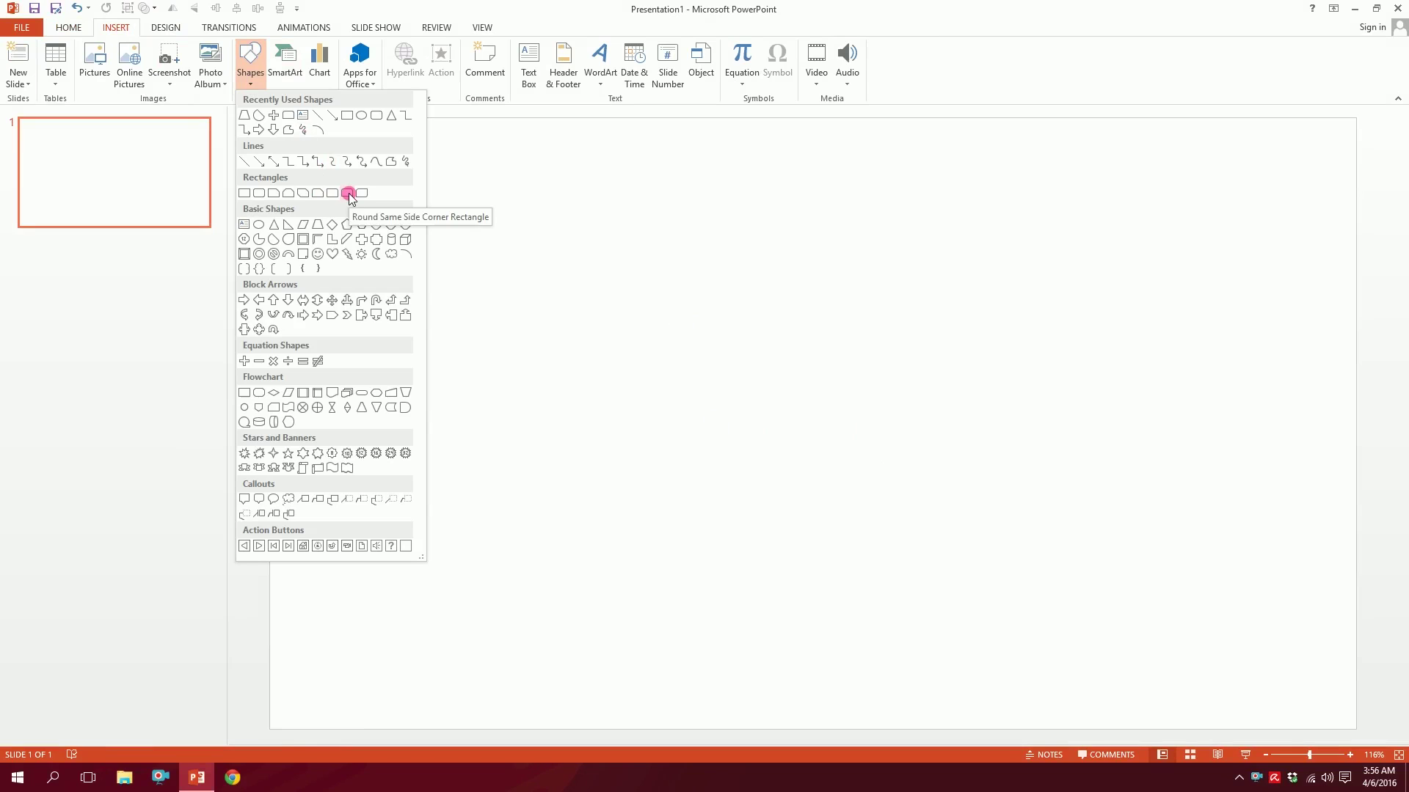
pyautogui.click(349, 196)
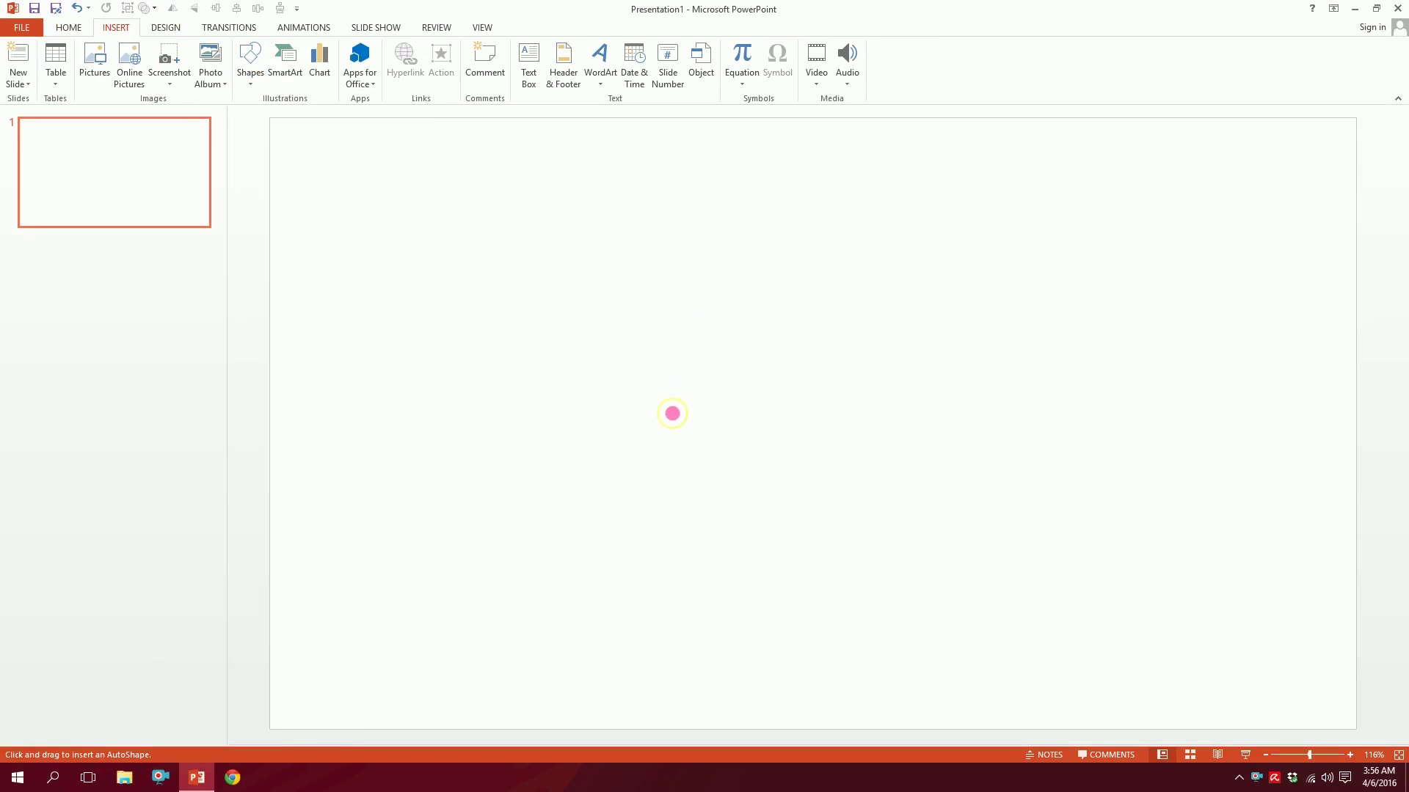
# Step: Draw an arch-topped rectangle, duplicate it below as the mirrored half, and select both
pyautogui.moveTo(671, 413); pyautogui.dragTo(817, 256)
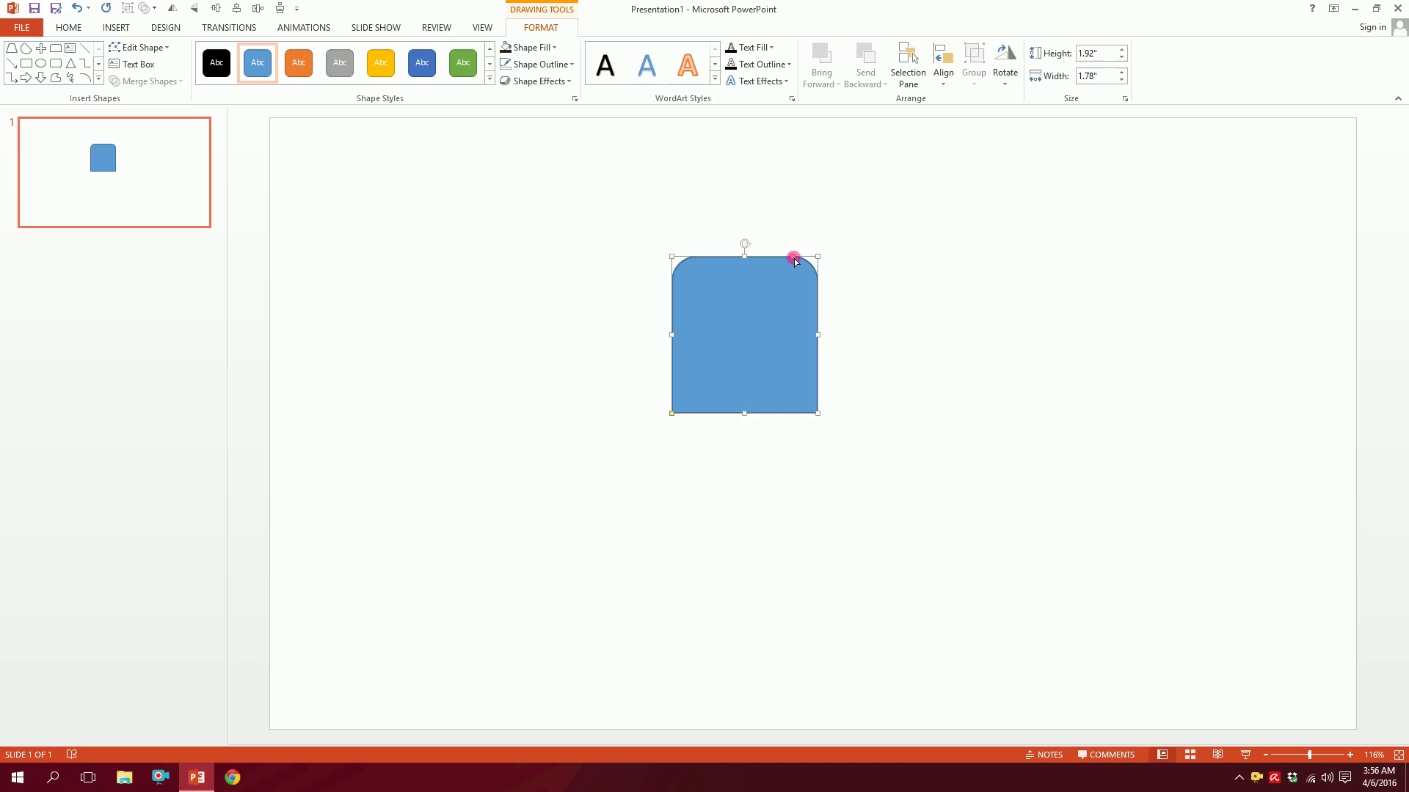
pyautogui.moveTo(795, 261); pyautogui.dragTo(744, 258)
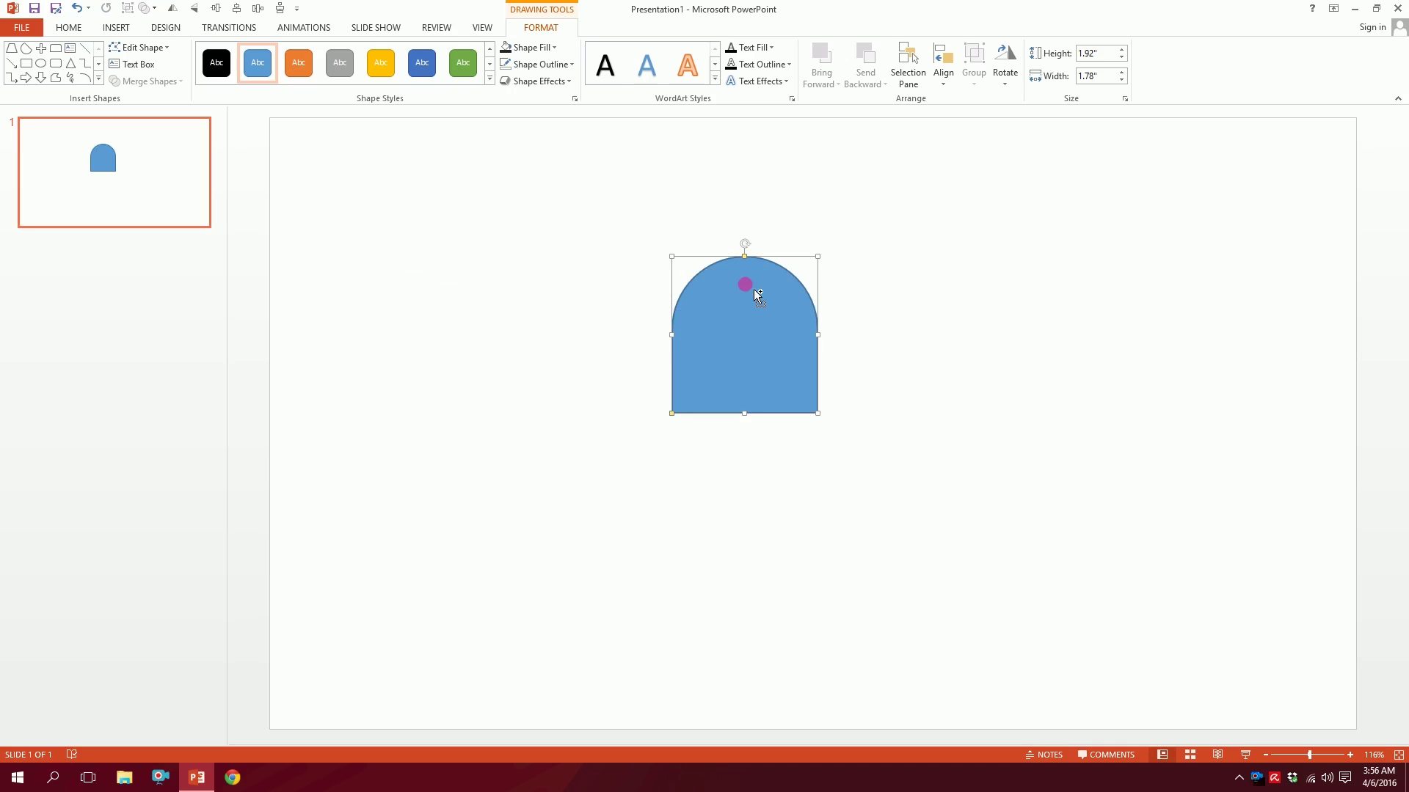
pyautogui.moveTo(754, 290)
pyautogui.mouseDown()
pyautogui.moveTo(762, 446)
pyautogui.moveTo(740, 579)
pyautogui.moveTo(775, 533)
pyautogui.mouseUp()
pyautogui.click(930, 557)
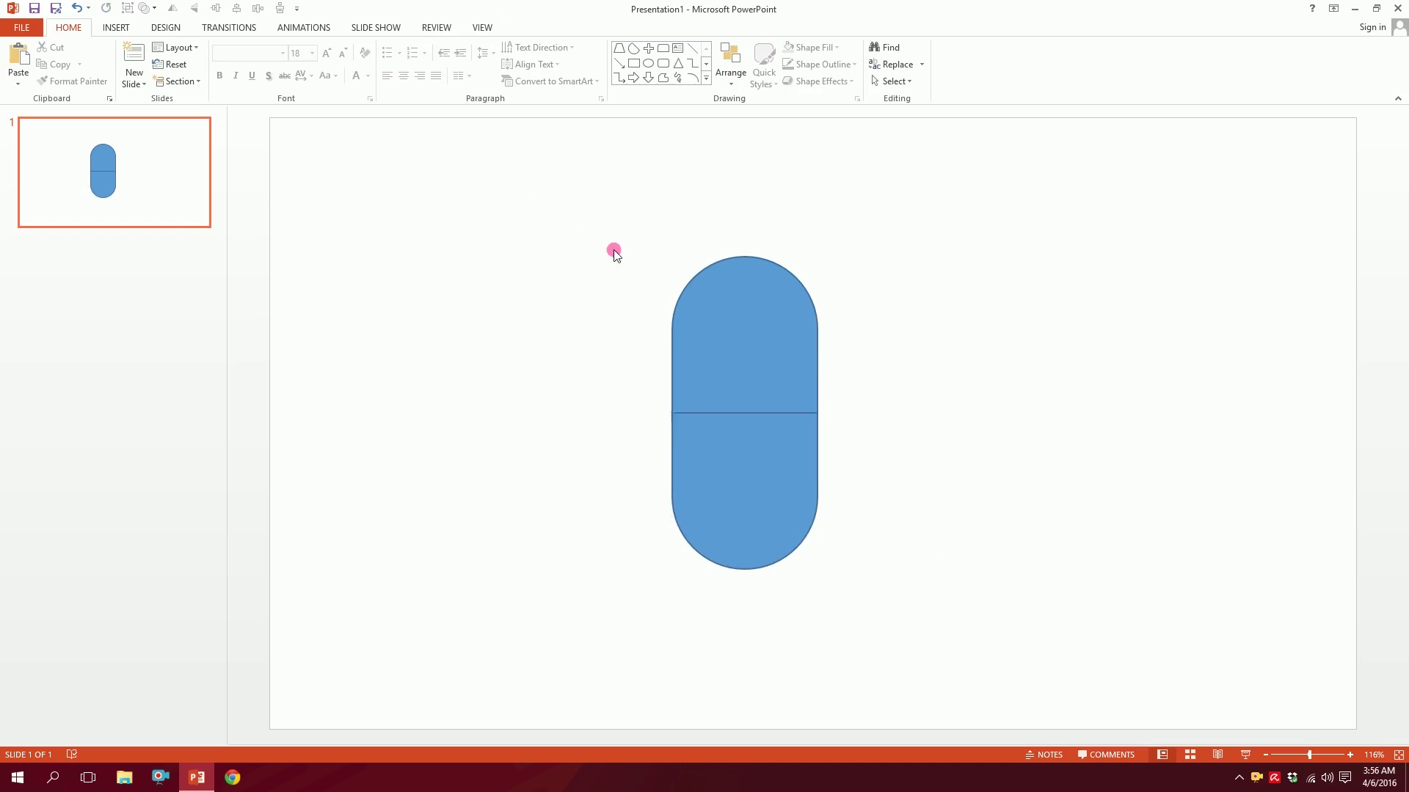
pyautogui.moveTo(614, 252)
pyautogui.mouseDown()
pyautogui.moveTo(820, 567)
pyautogui.moveTo(786, 542)
pyautogui.mouseUp()
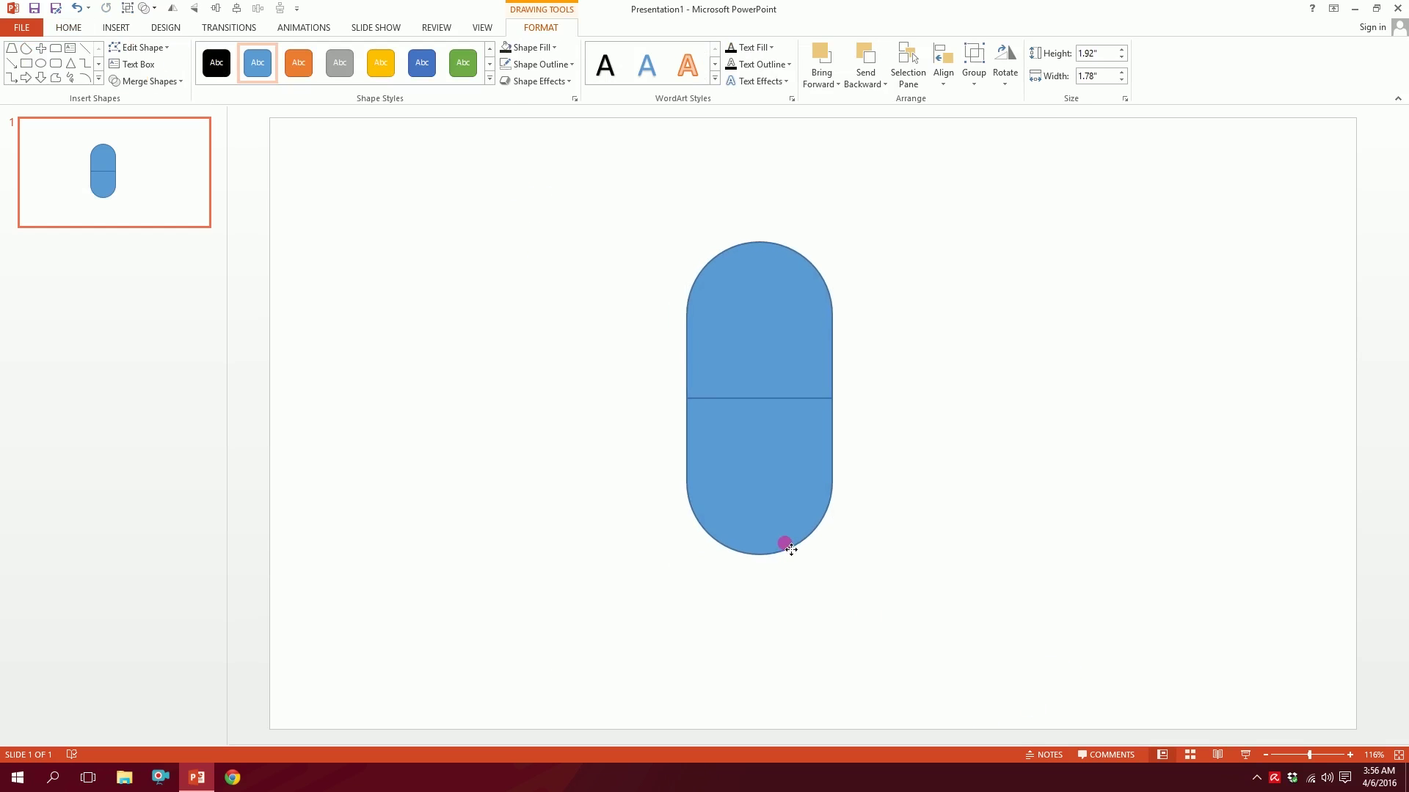
# Step: Outline both capsule halves with a 4½ pt dark grey line
pyautogui.click(791, 549)
pyautogui.click(545, 64)
pyautogui.moveTo(536, 248)
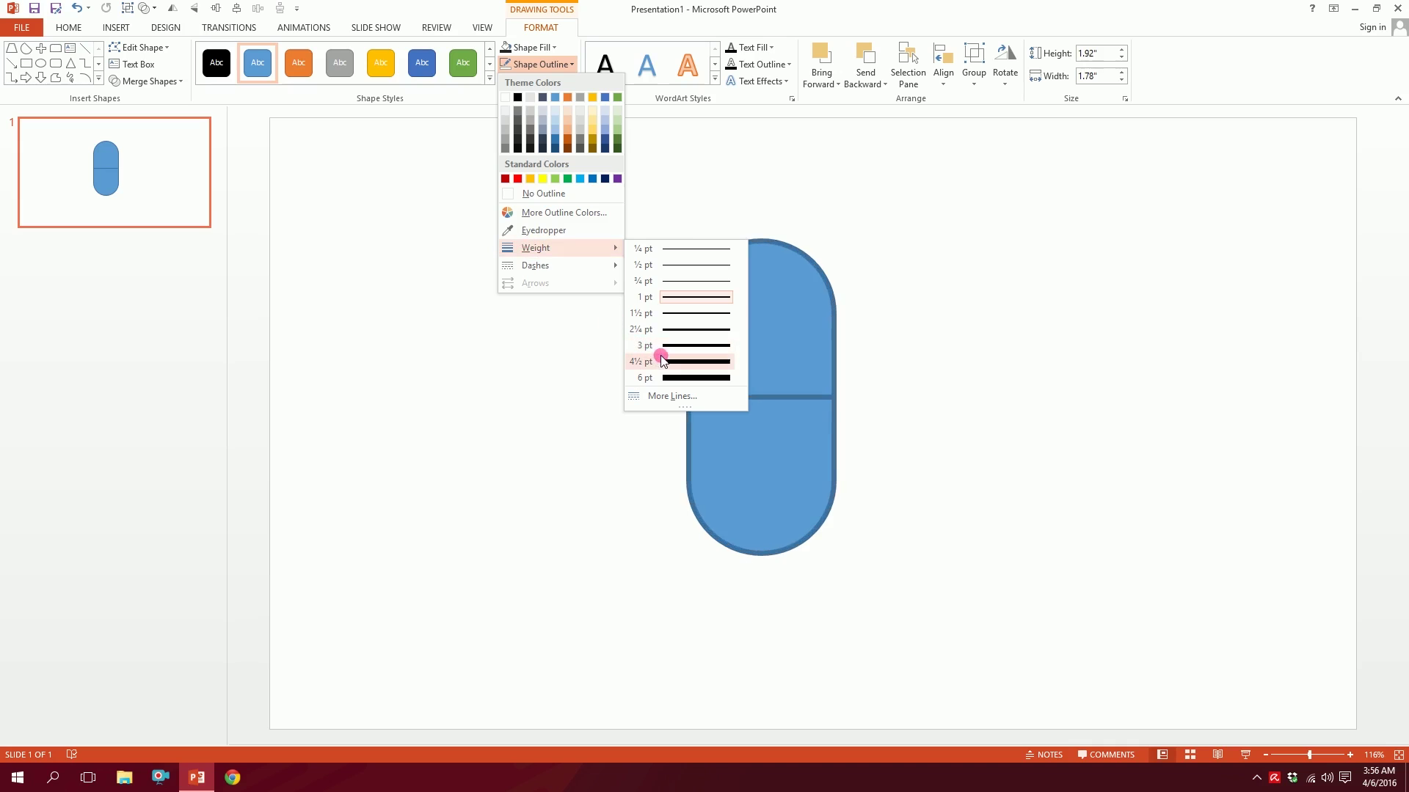
pyautogui.click(664, 360)
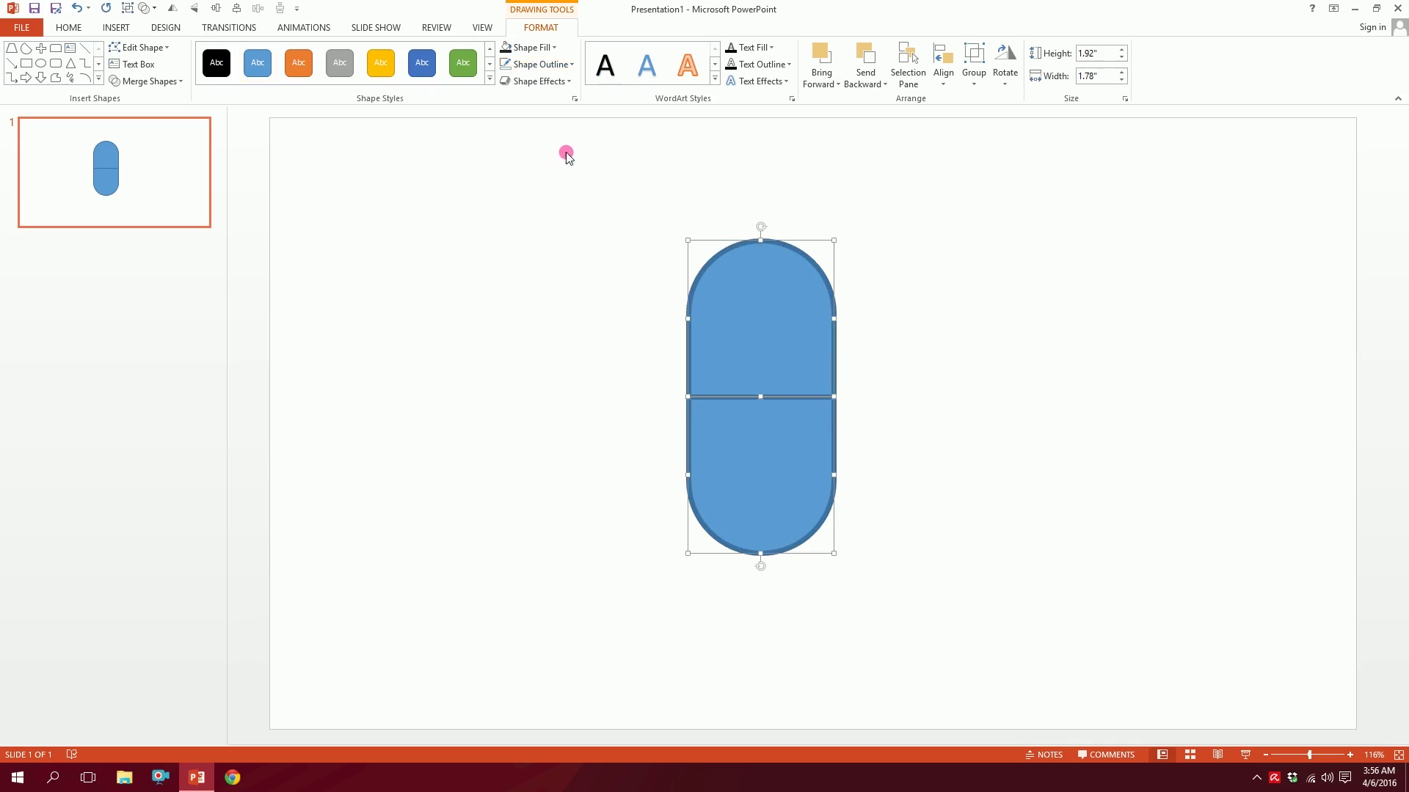
pyautogui.click(545, 65)
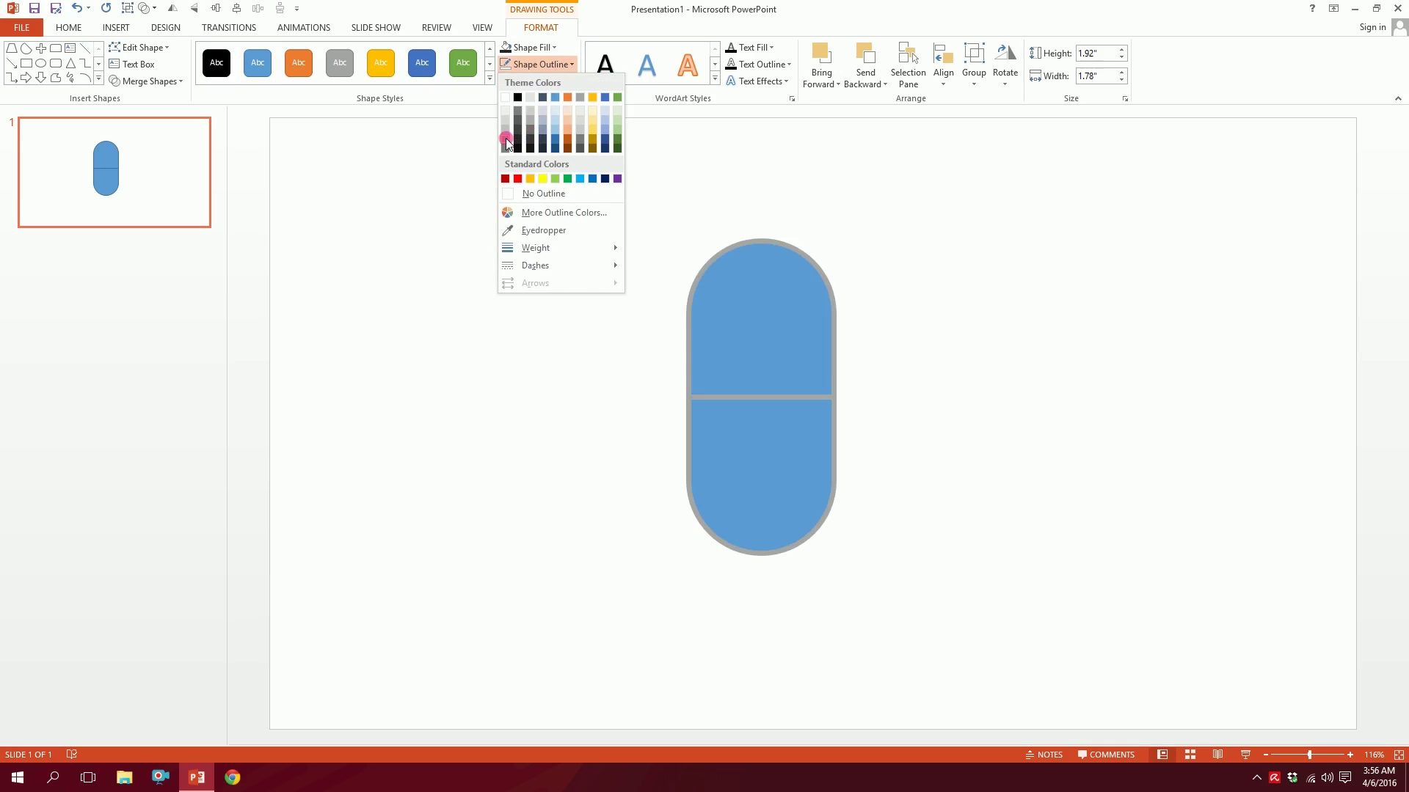
pyautogui.click(517, 136)
pyautogui.click(969, 364)
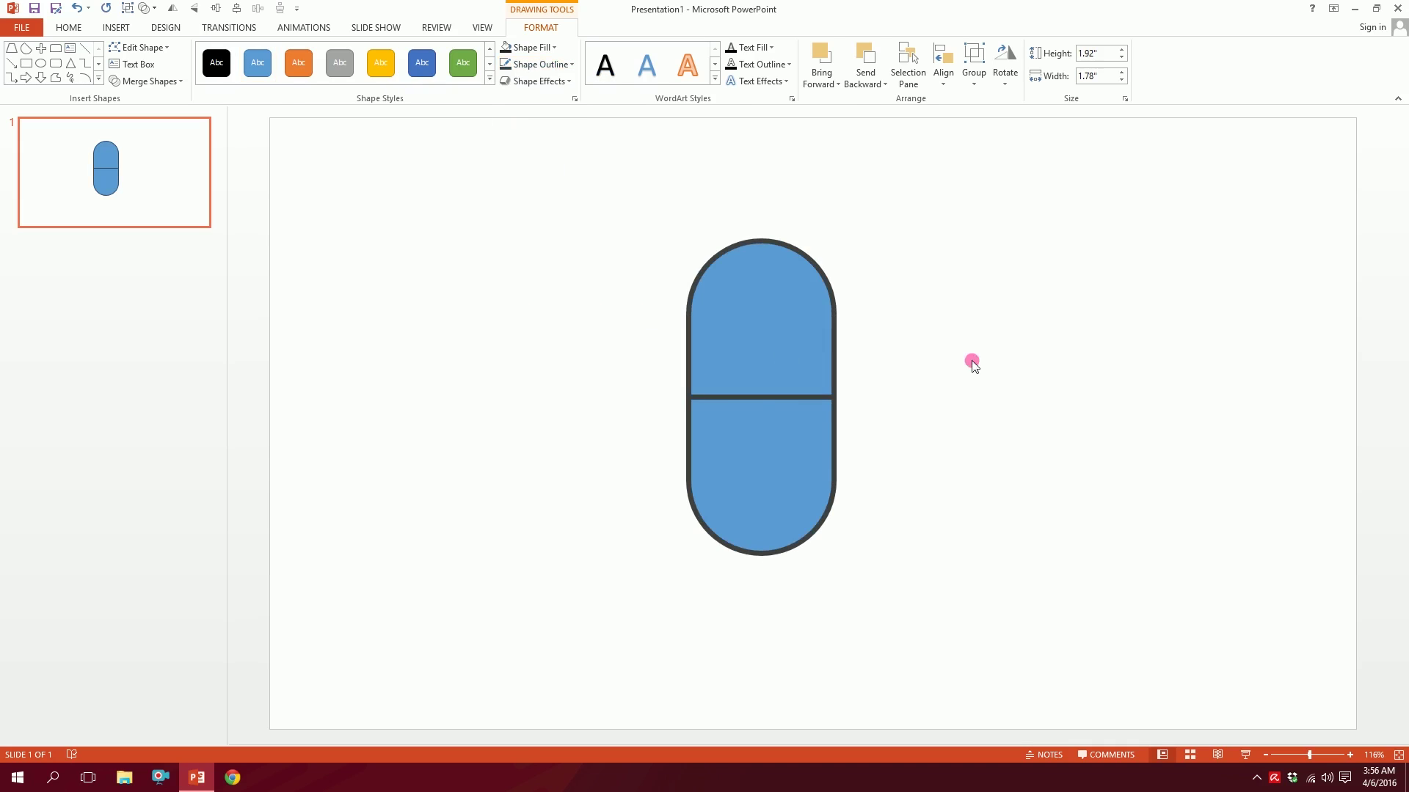
# Step: Fill the lower capsule half with the light grey theme swatch, then select the upper half
pyautogui.click(772, 470)
pyautogui.click(534, 47)
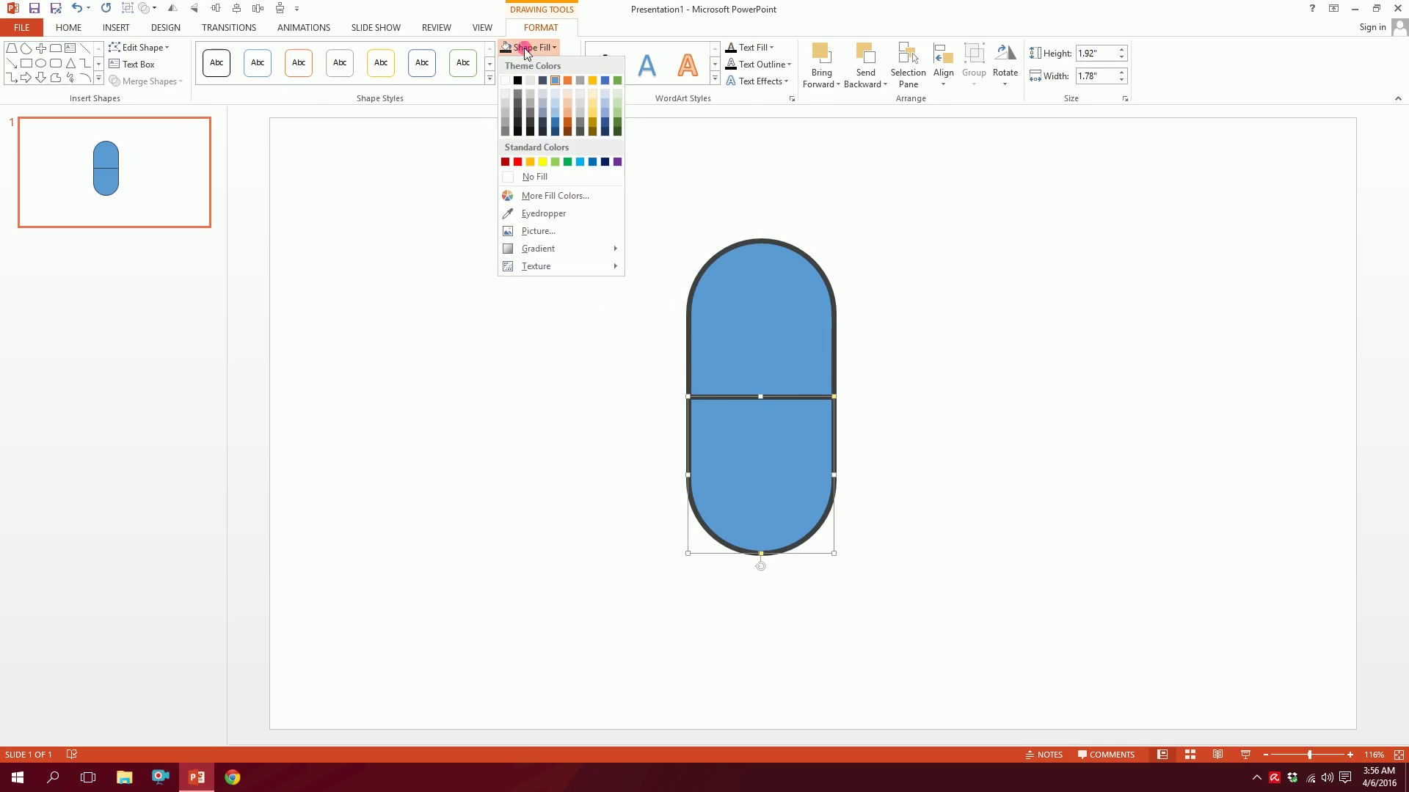
pyautogui.click(504, 104)
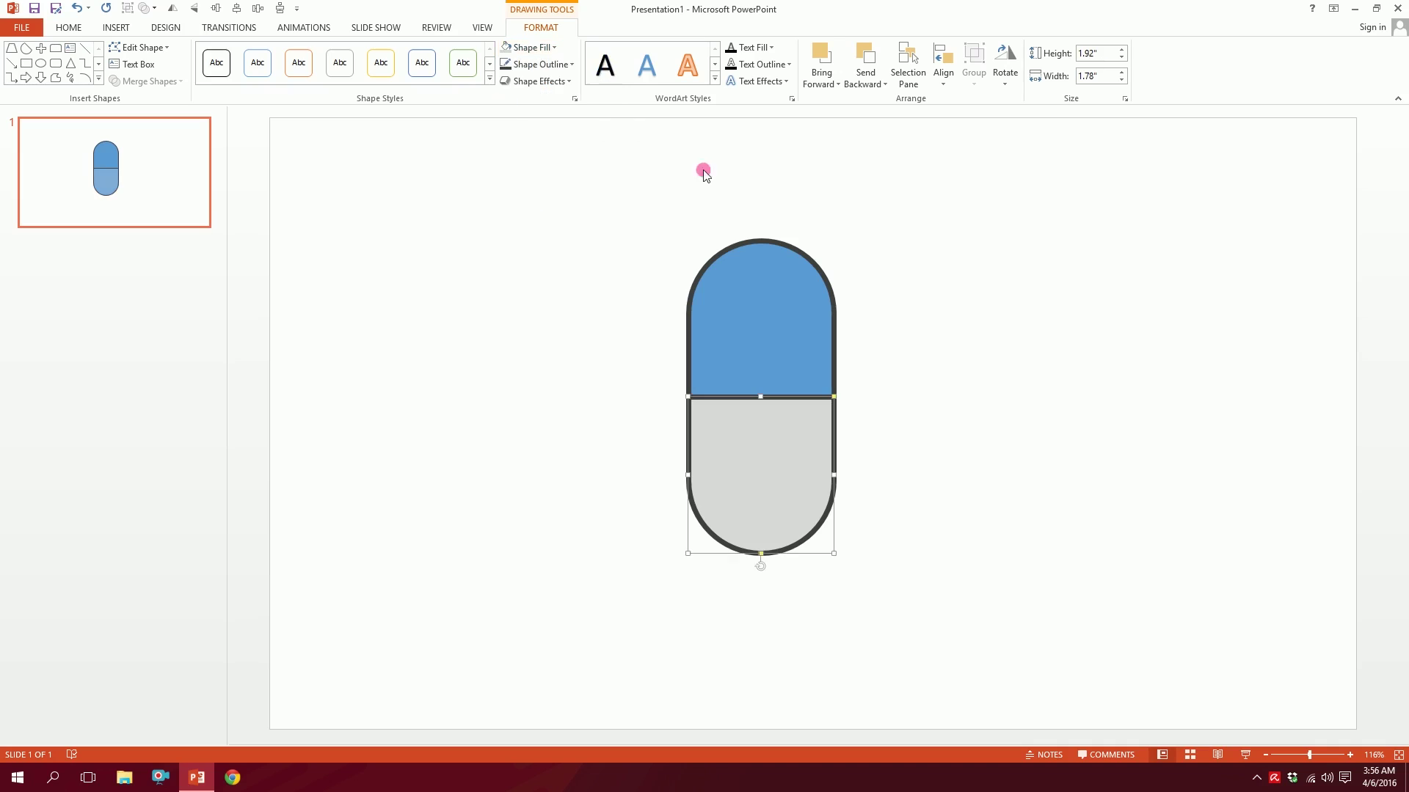
pyautogui.click(777, 322)
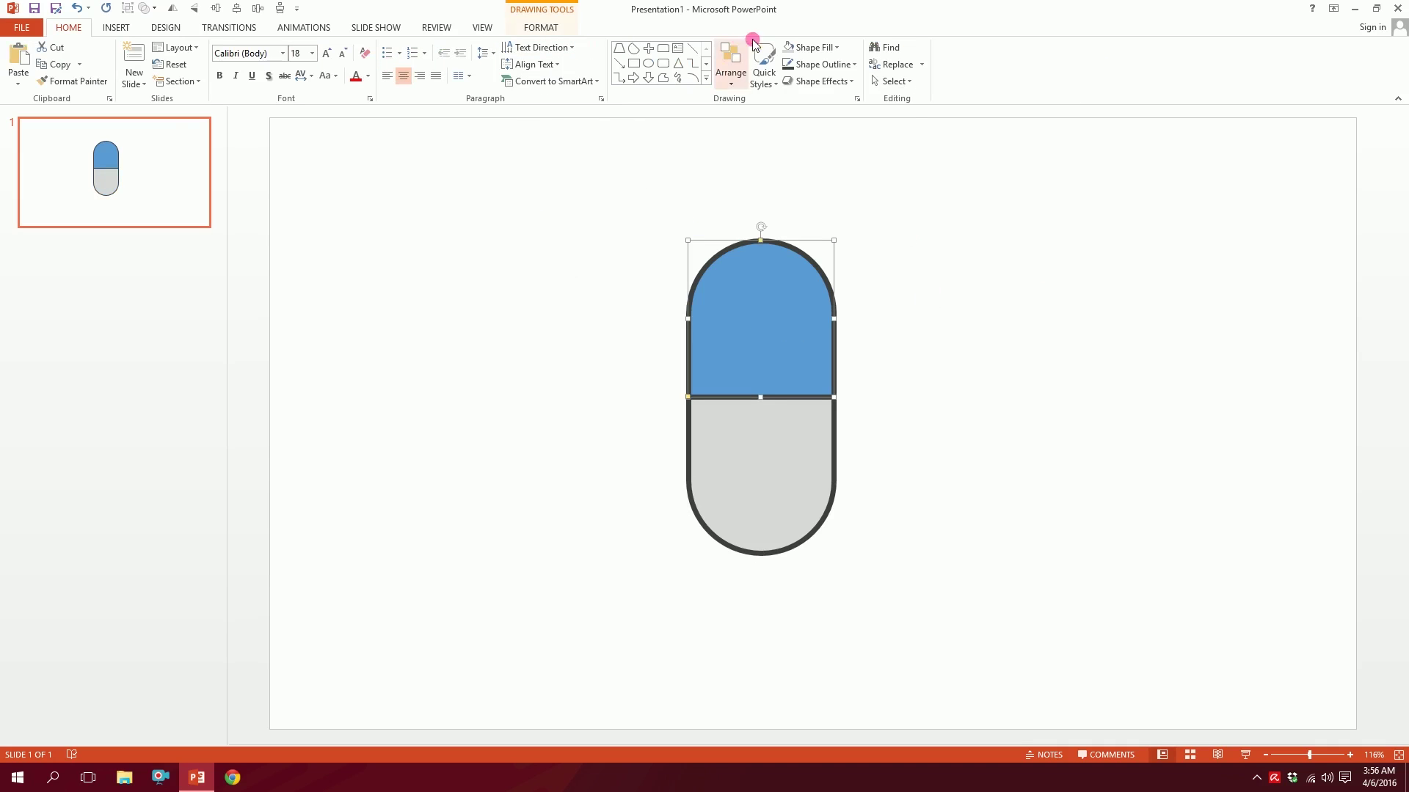
pyautogui.click(834, 47)
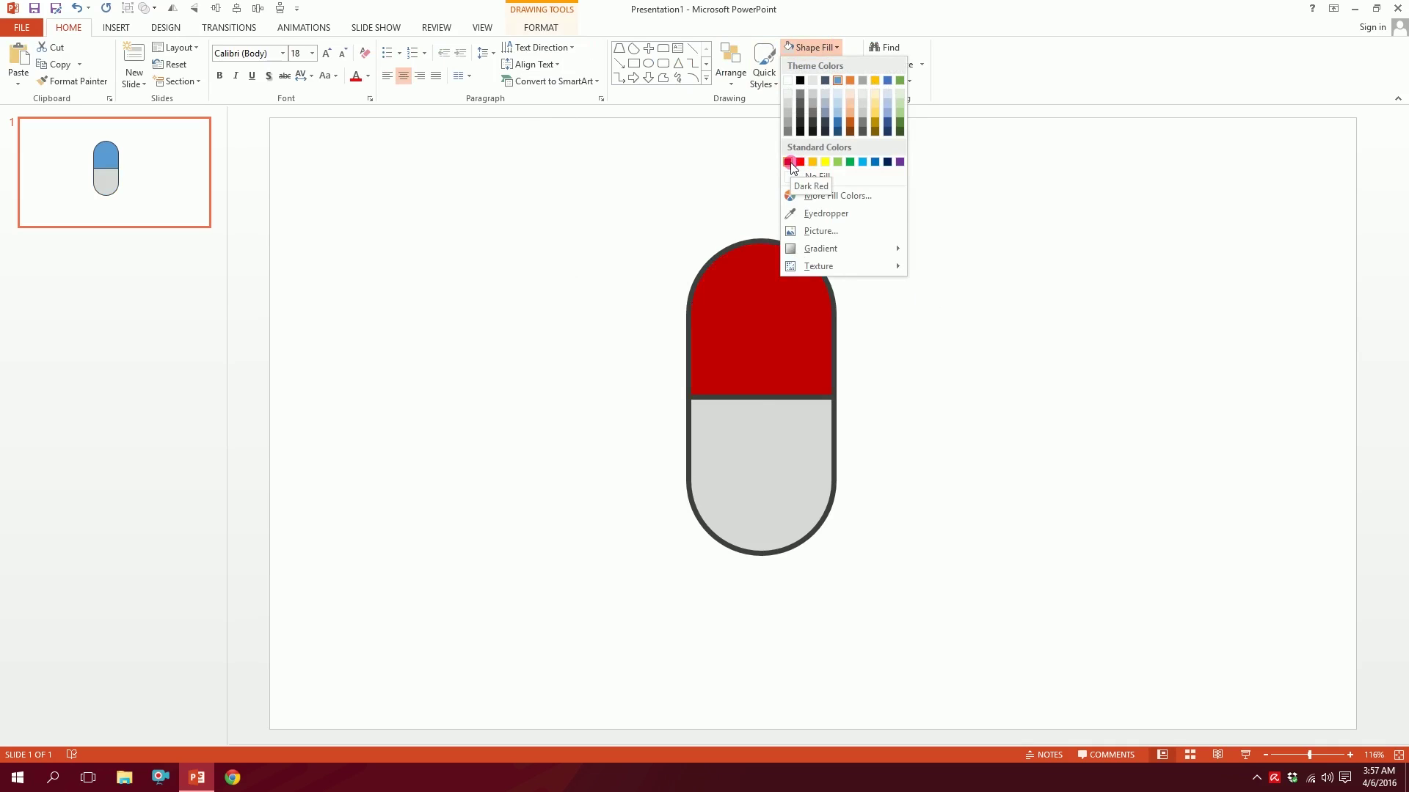
# Step: Mix a custom bright pinkish-red in More Fill Colors and apply it to the top half
pyautogui.click(834, 195)
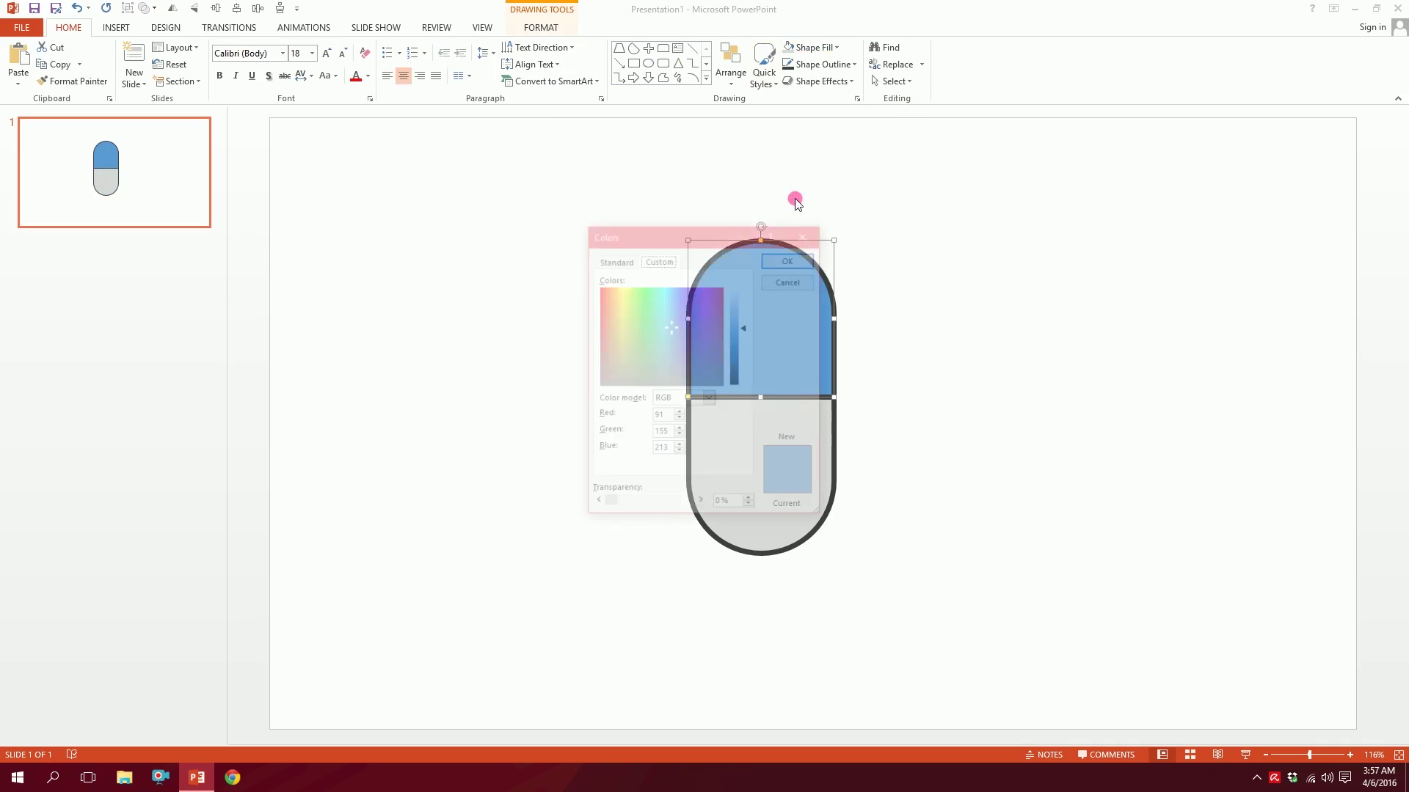
pyautogui.click(615, 260)
pyautogui.click(659, 260)
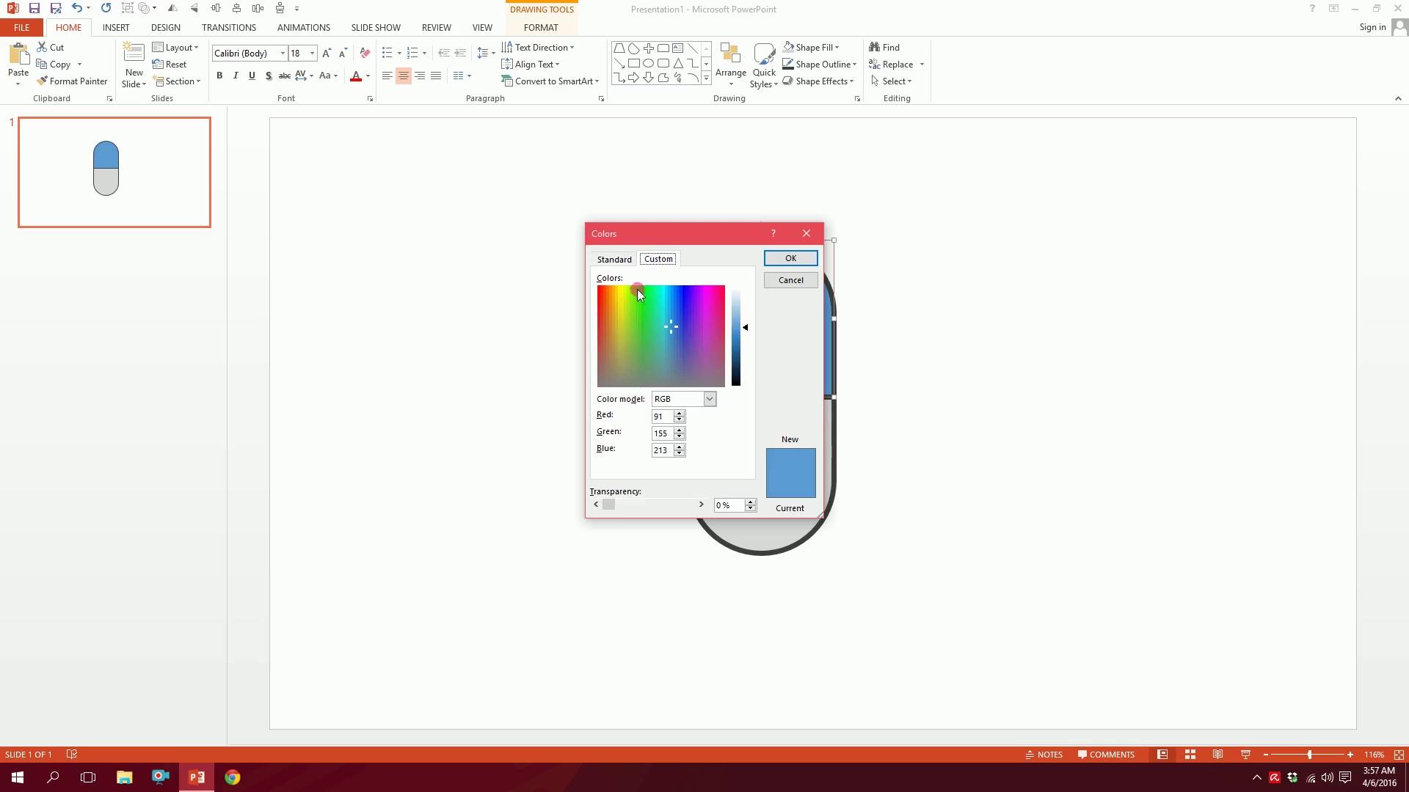
pyautogui.moveTo(637, 290); pyautogui.dragTo(586, 306)
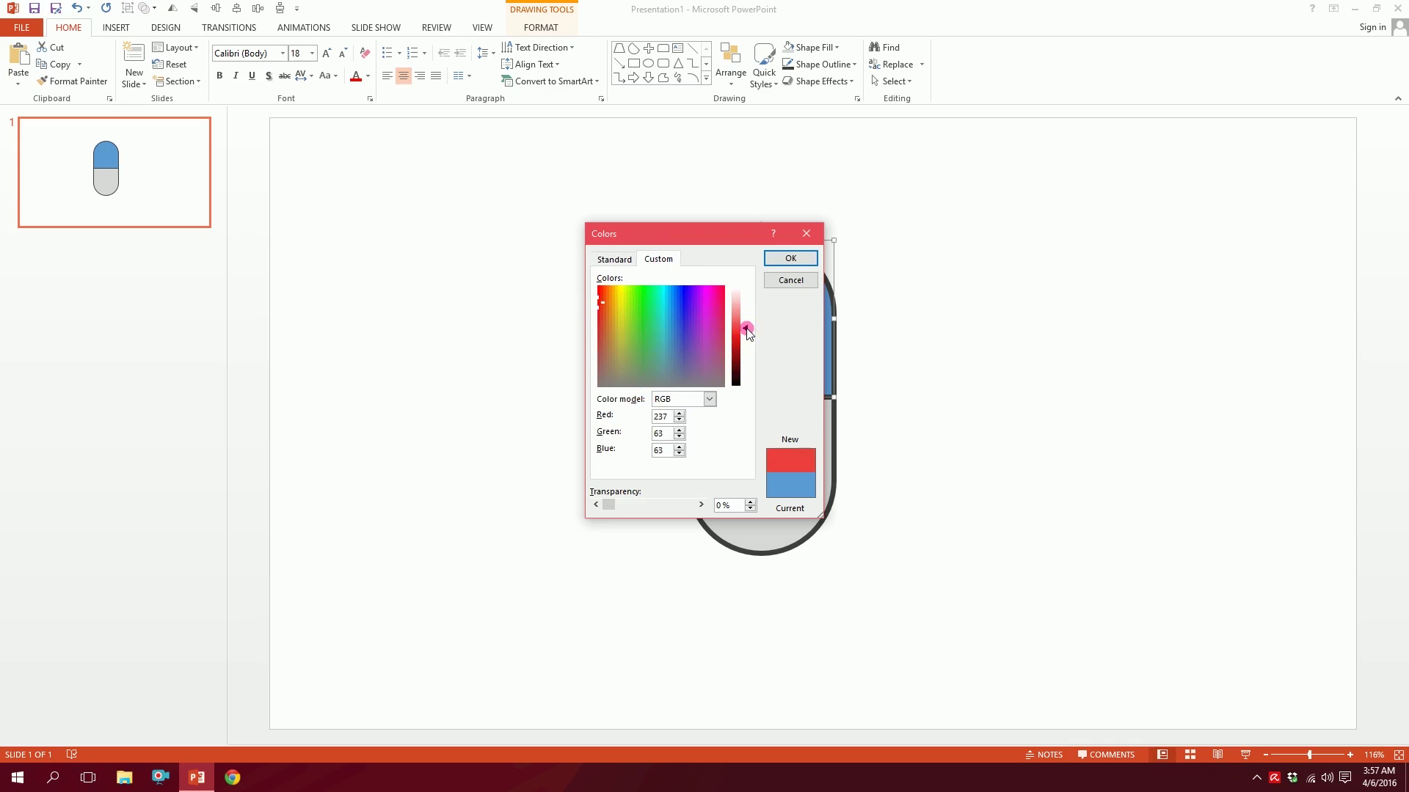
pyautogui.moveTo(747, 326); pyautogui.dragTo(747, 330)
pyautogui.click(612, 260)
pyautogui.moveTo(648, 331); pyautogui.dragTo(711, 374)
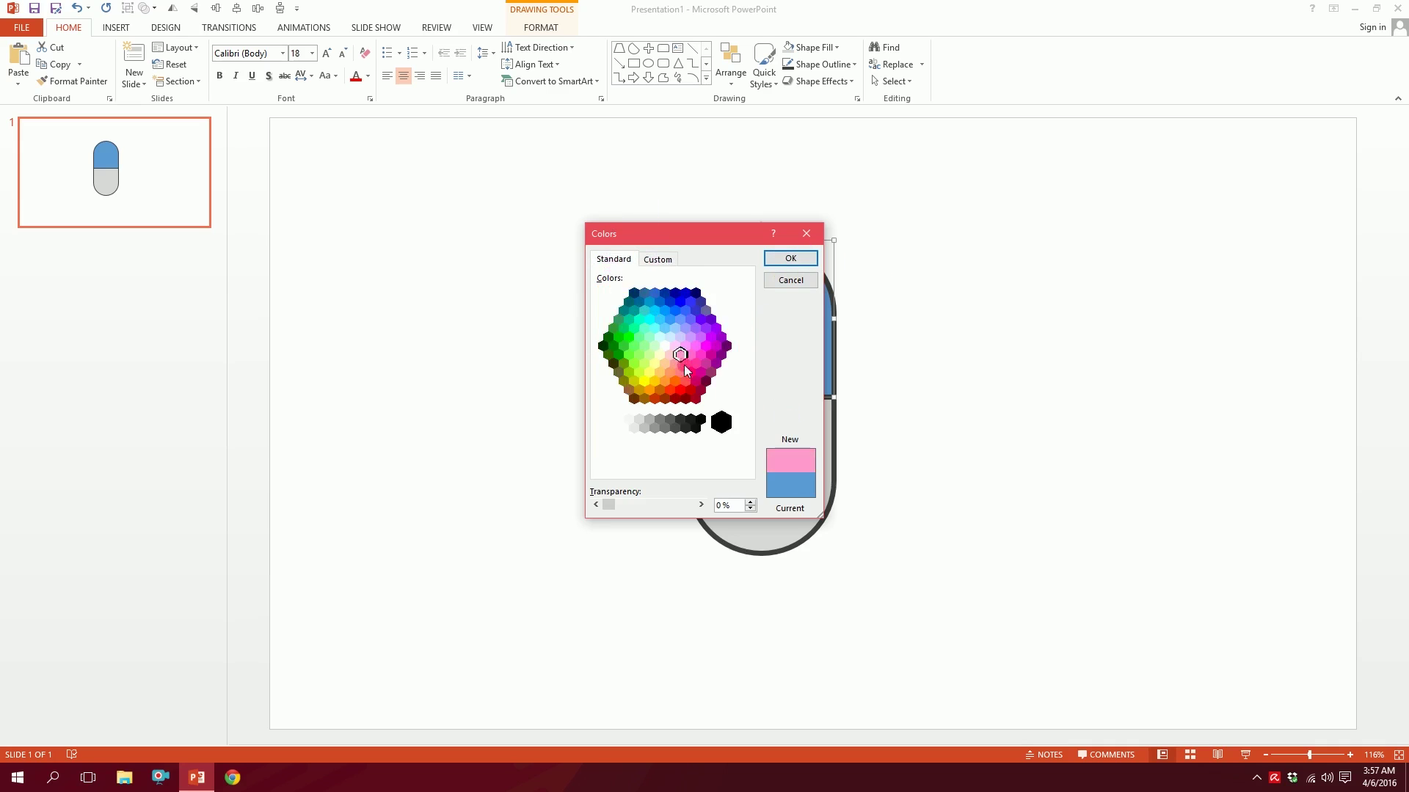
pyautogui.click(660, 260)
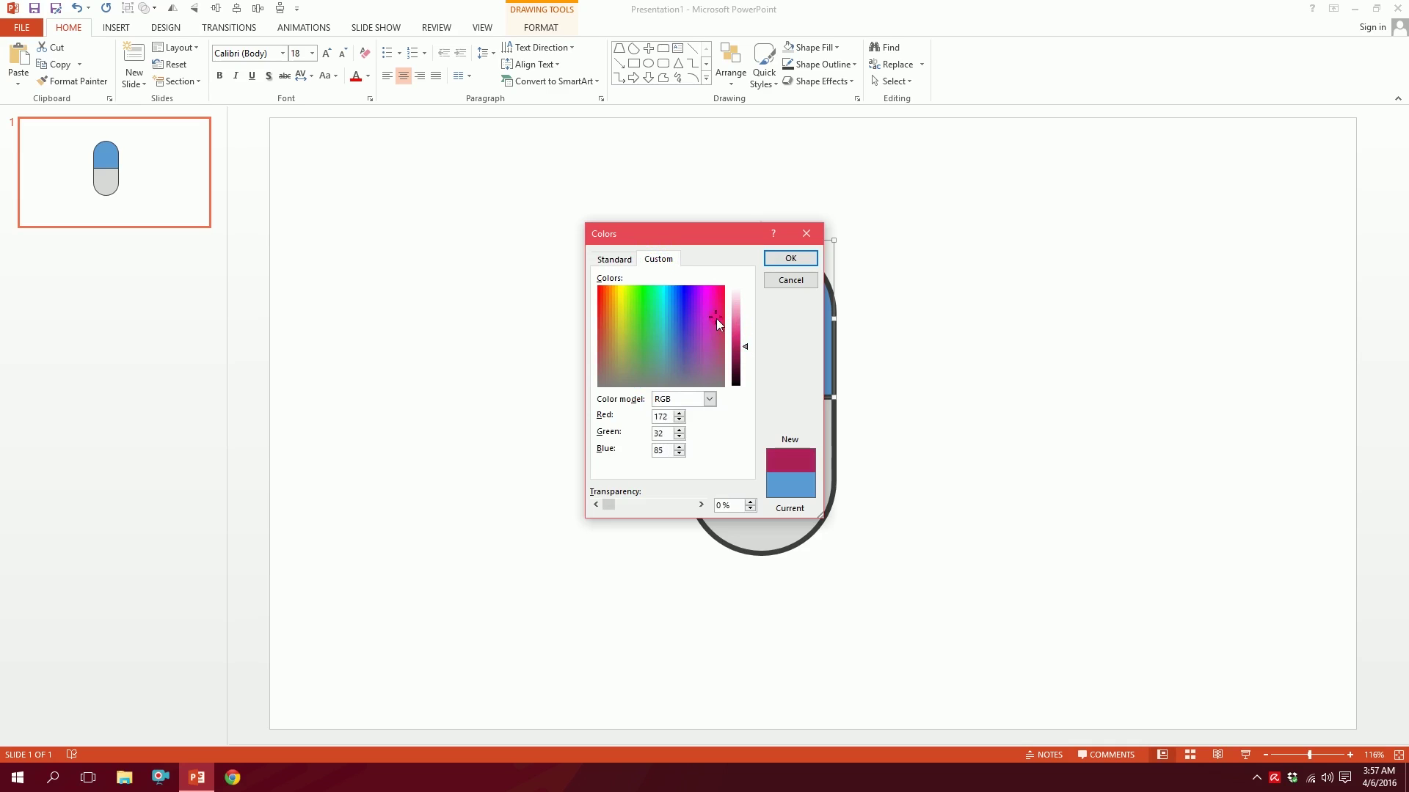
pyautogui.moveTo(746, 351); pyautogui.dragTo(747, 334)
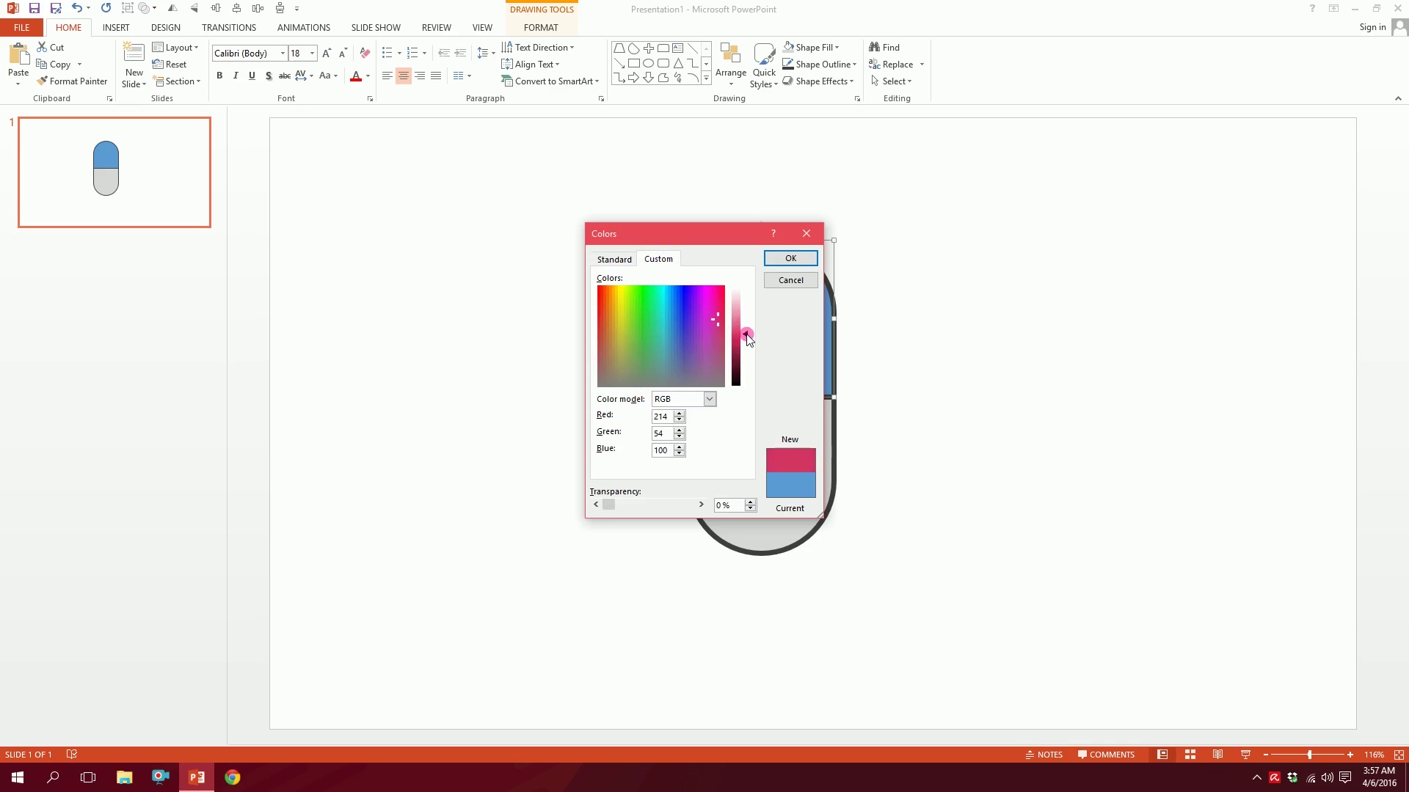
pyautogui.click(794, 261)
# Step: Reselect the top half and review its fill choices without changing anything
pyautogui.click(667, 343)
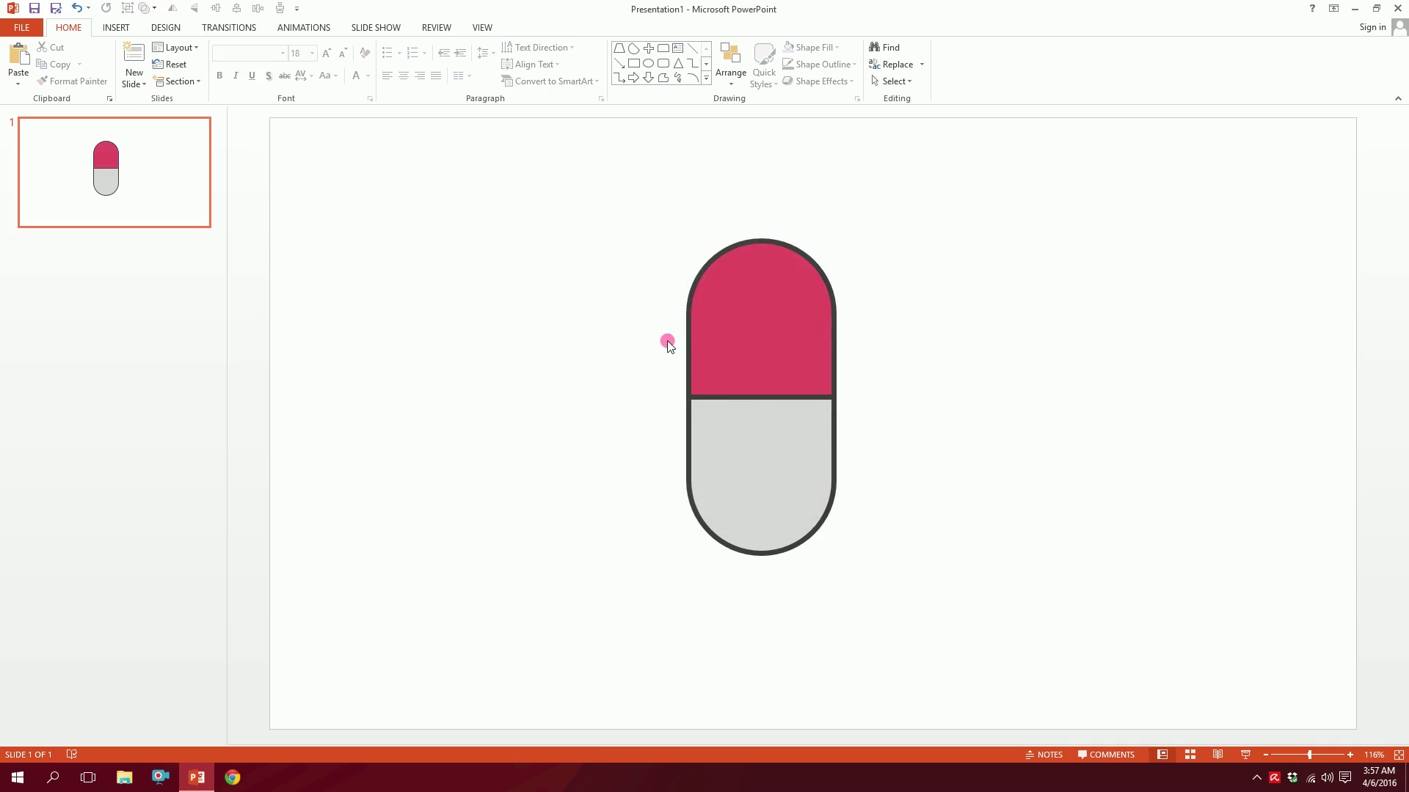
pyautogui.click(745, 322)
pyautogui.click(837, 48)
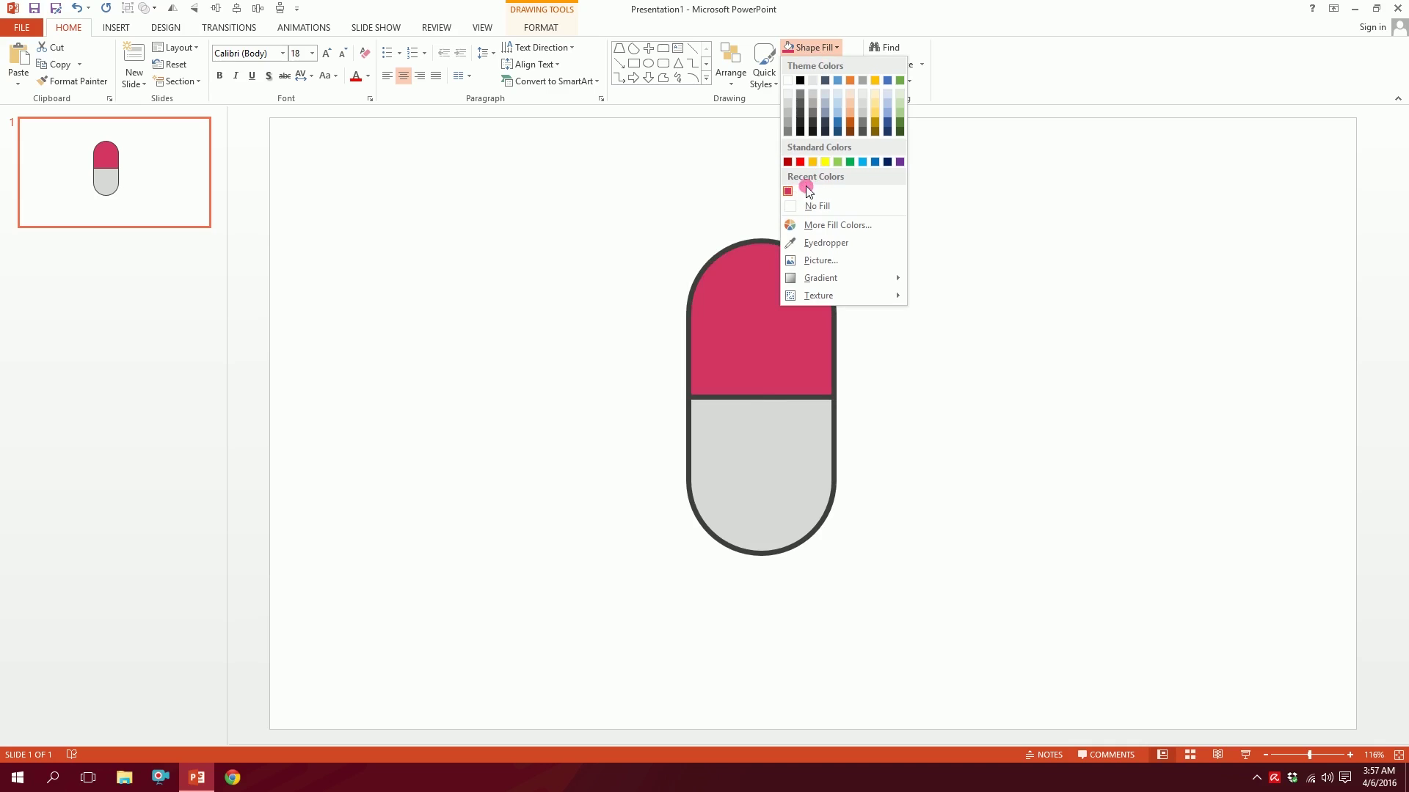
pyautogui.click(1016, 185)
# Step: Draw a large rounded rectangle over the capsule and round its ends fully into a pill
pyautogui.click(983, 239)
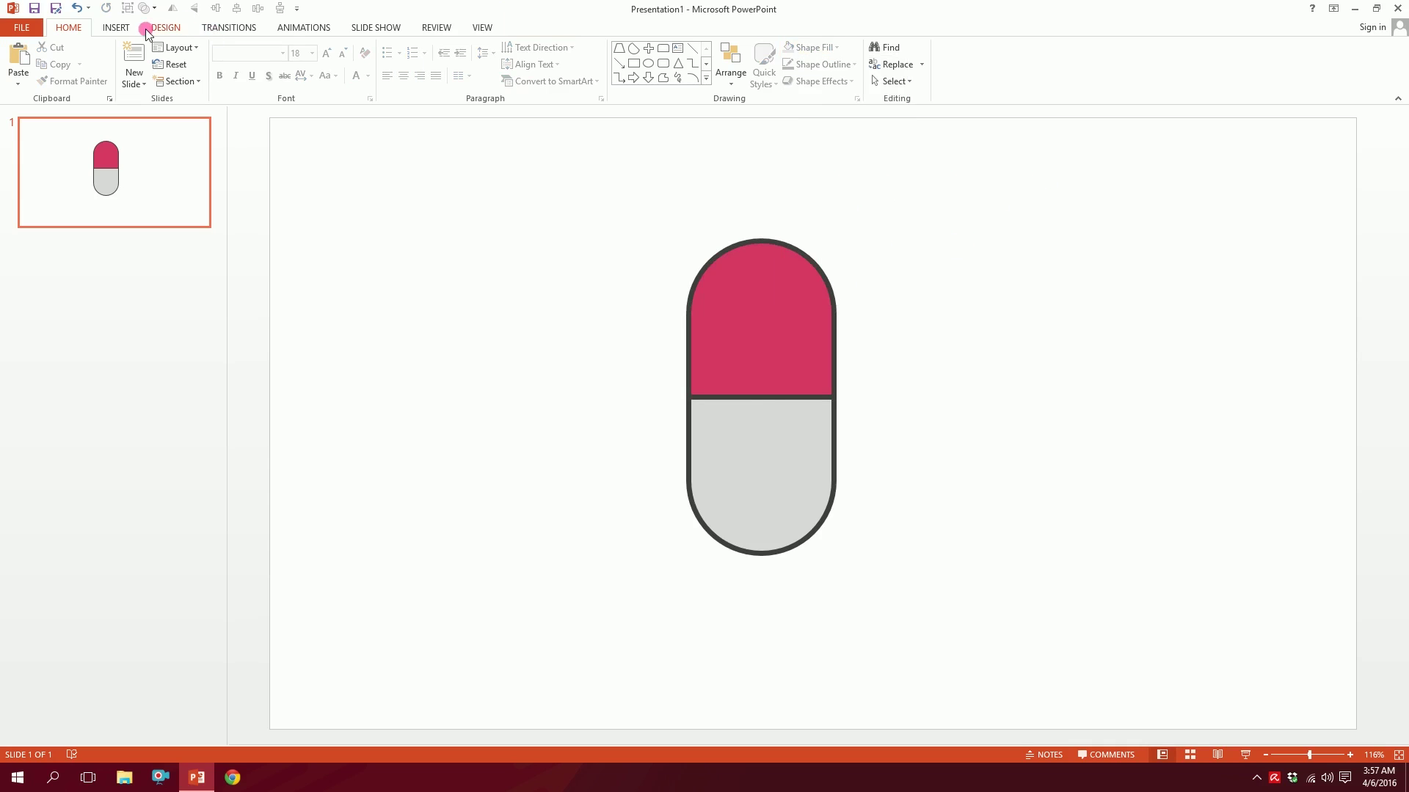
pyautogui.click(121, 28)
pyautogui.click(262, 80)
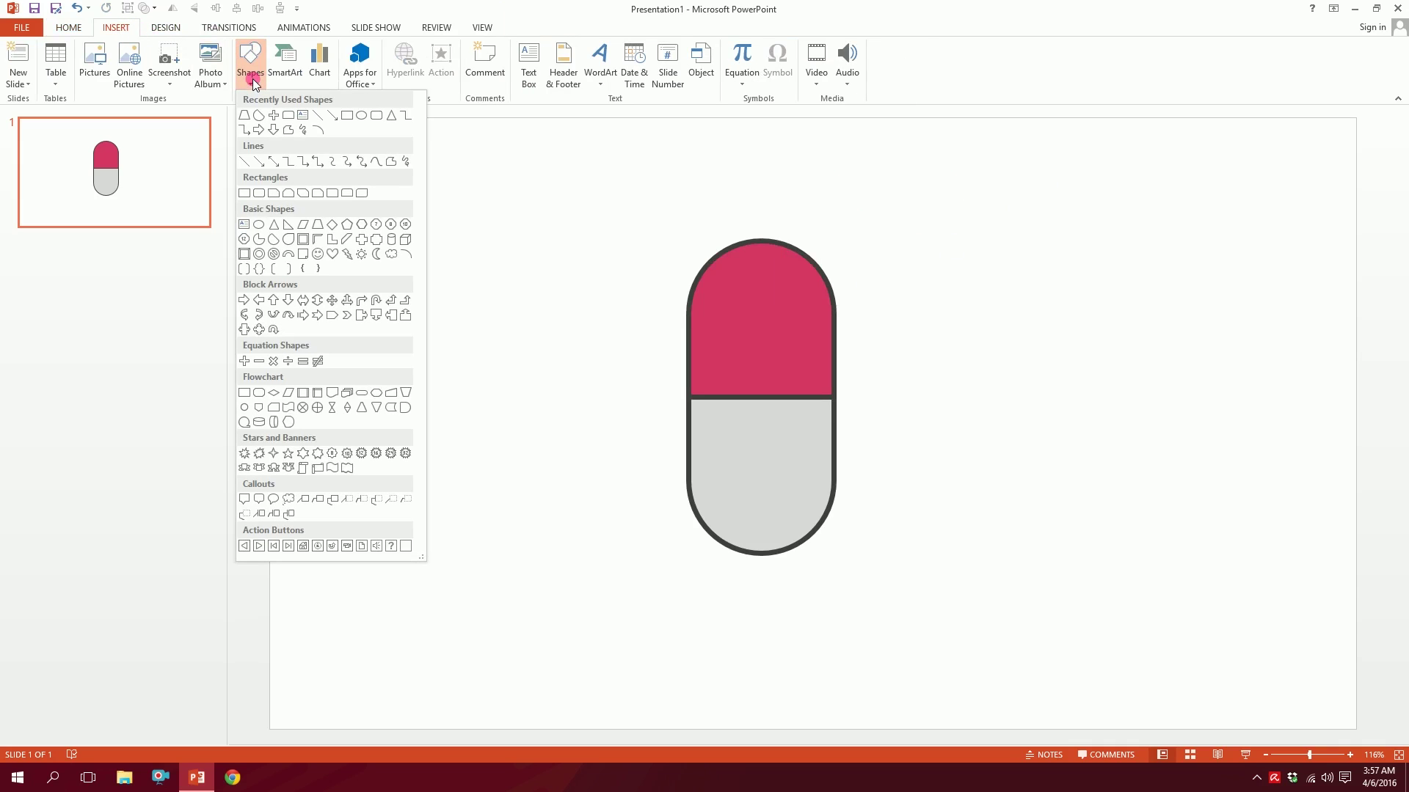
pyautogui.click(262, 197)
pyautogui.moveTo(749, 284); pyautogui.dragTo(966, 668)
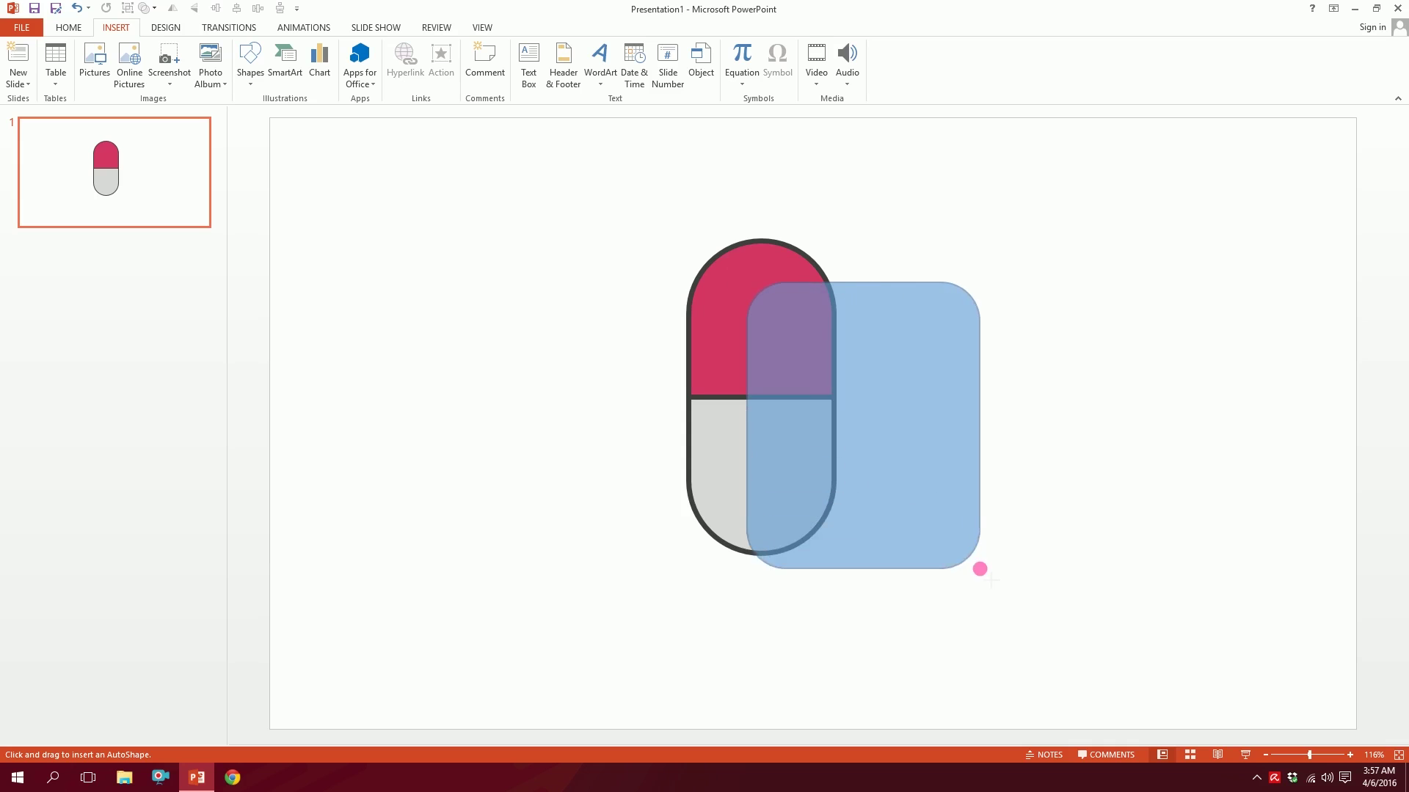
pyautogui.moveTo(782, 284); pyautogui.dragTo(857, 285)
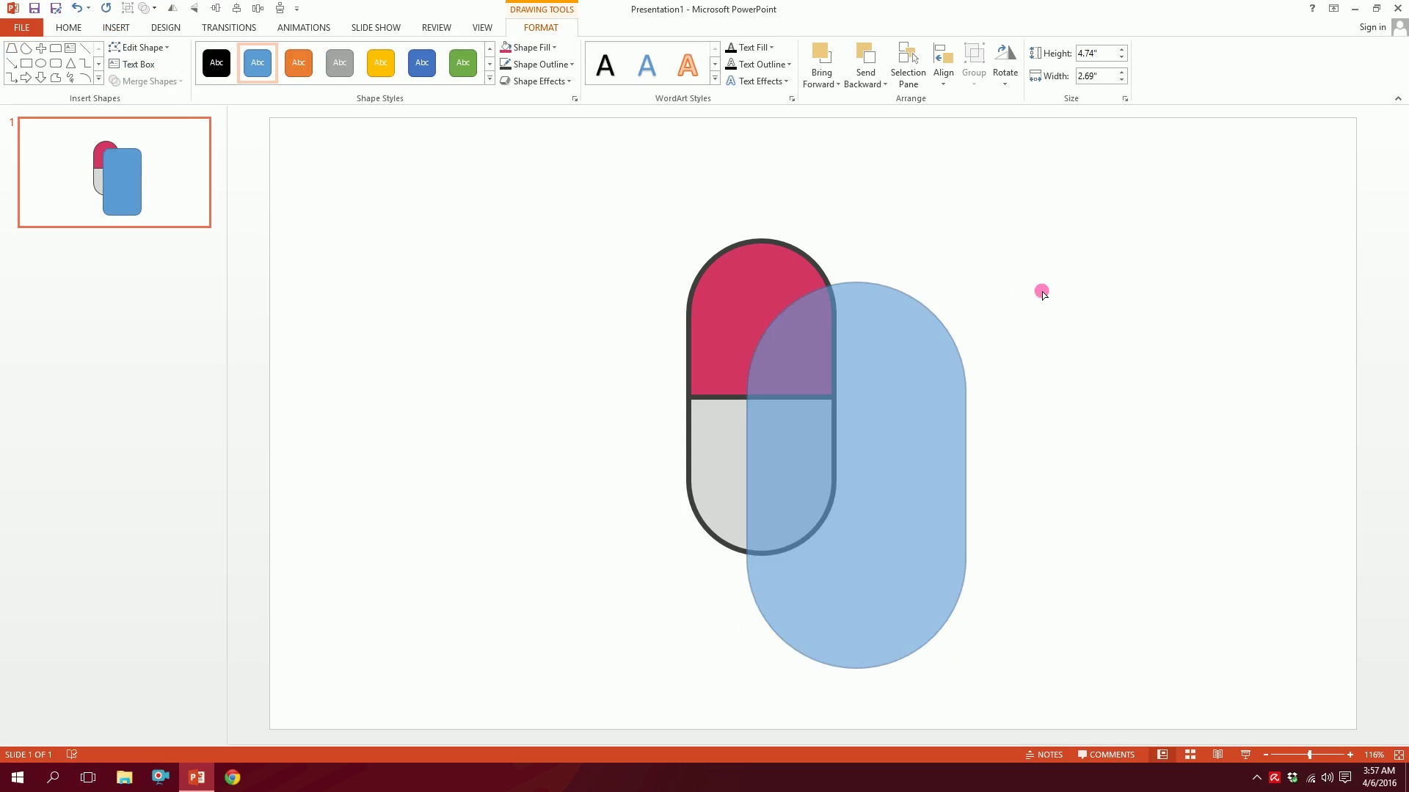
# Step: Remove the new pill's outline and fill it white
pyautogui.click(531, 47)
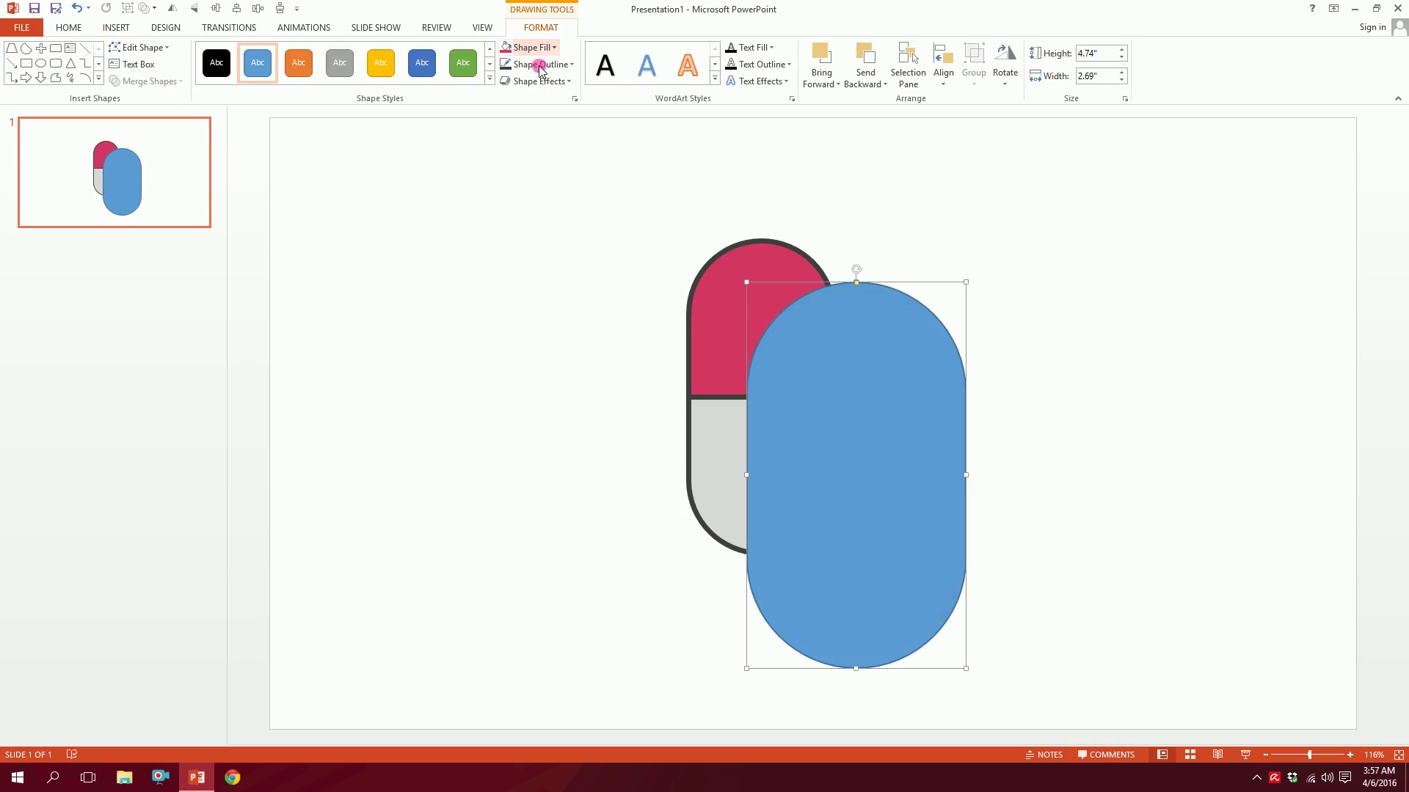
pyautogui.click(537, 64)
pyautogui.click(539, 223)
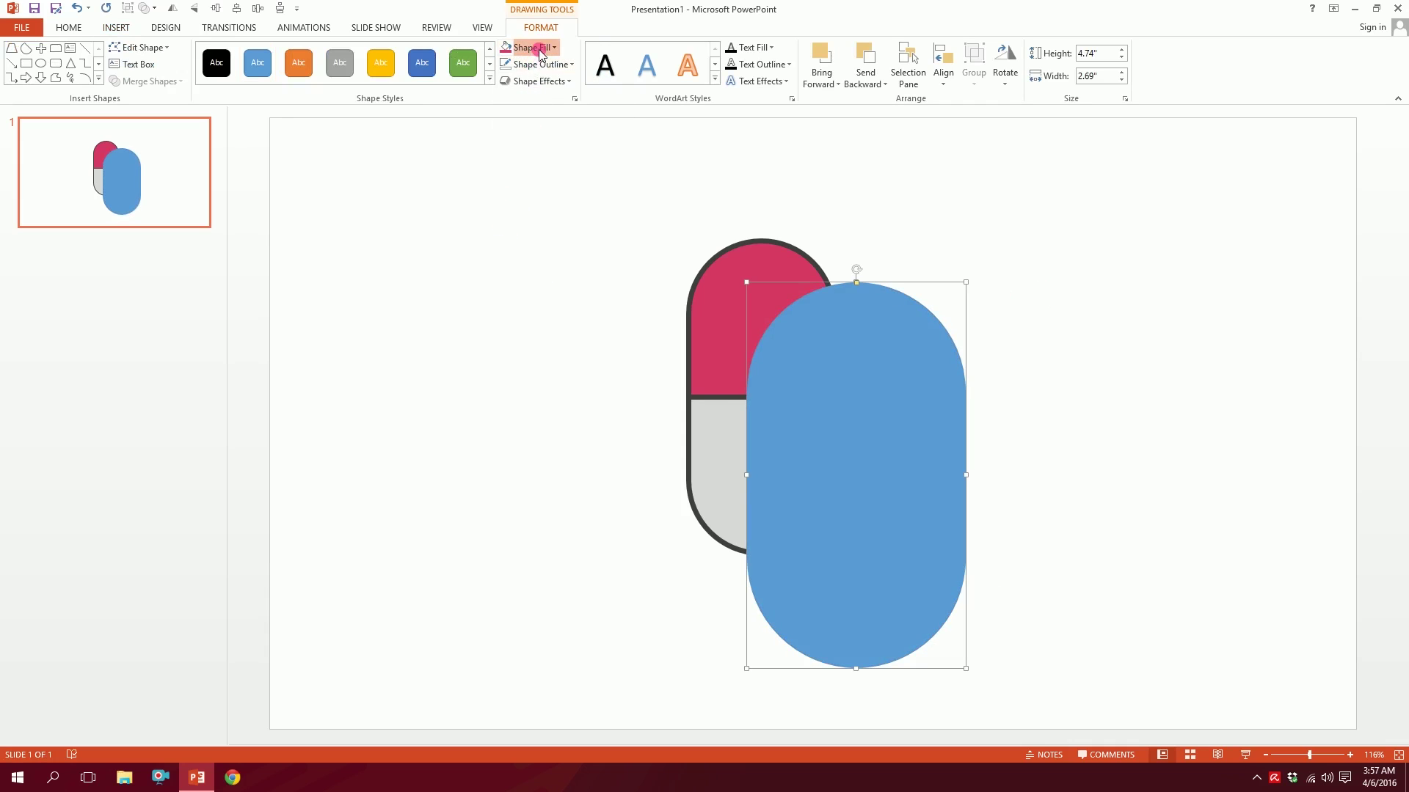
pyautogui.click(531, 48)
pyautogui.click(505, 80)
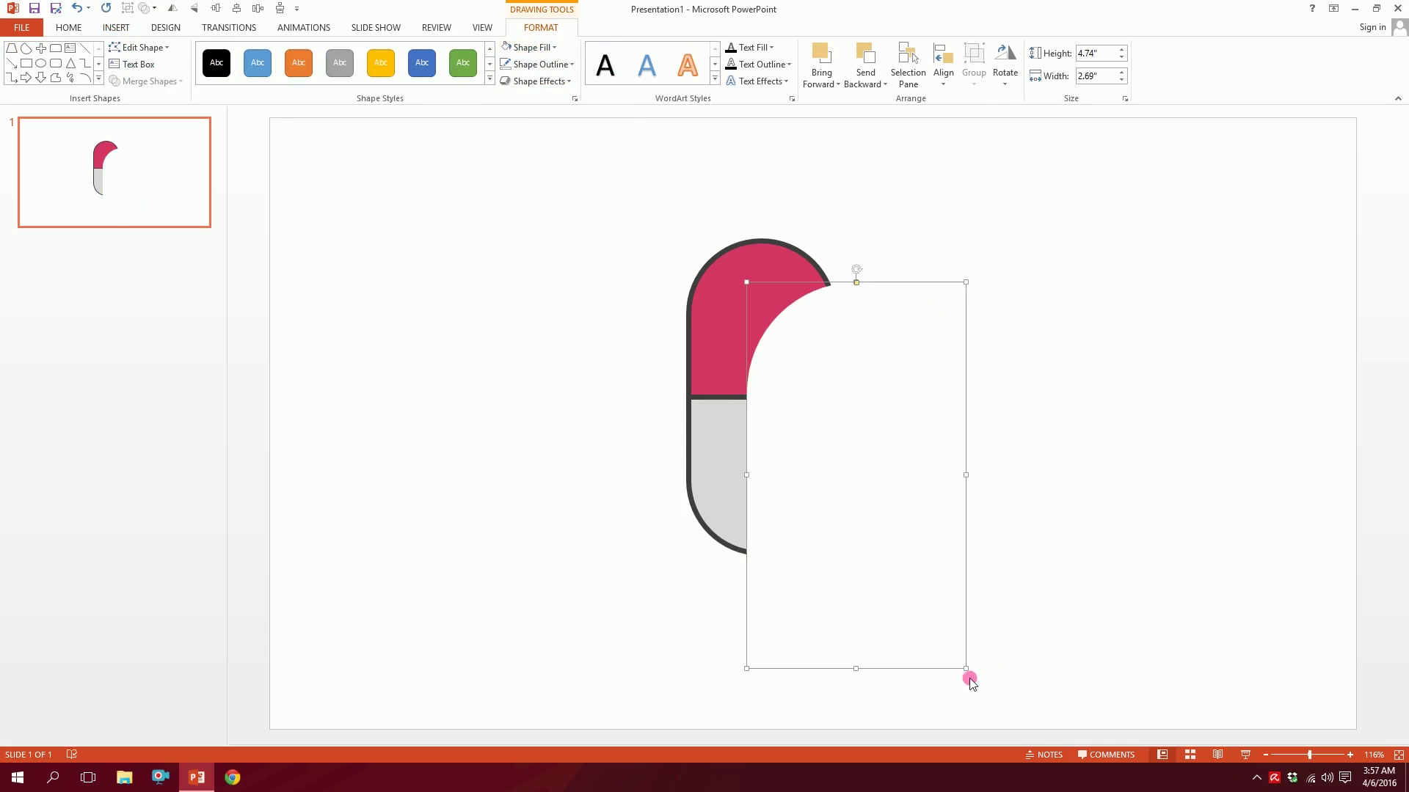
# Step: Shrink the white pill into a thin highlight strip and copy it lower on the capsule
pyautogui.moveTo(966, 666)
pyautogui.mouseDown()
pyautogui.moveTo(770, 468)
pyautogui.moveTo(805, 421)
pyautogui.moveTo(820, 449)
pyautogui.mouseUp()
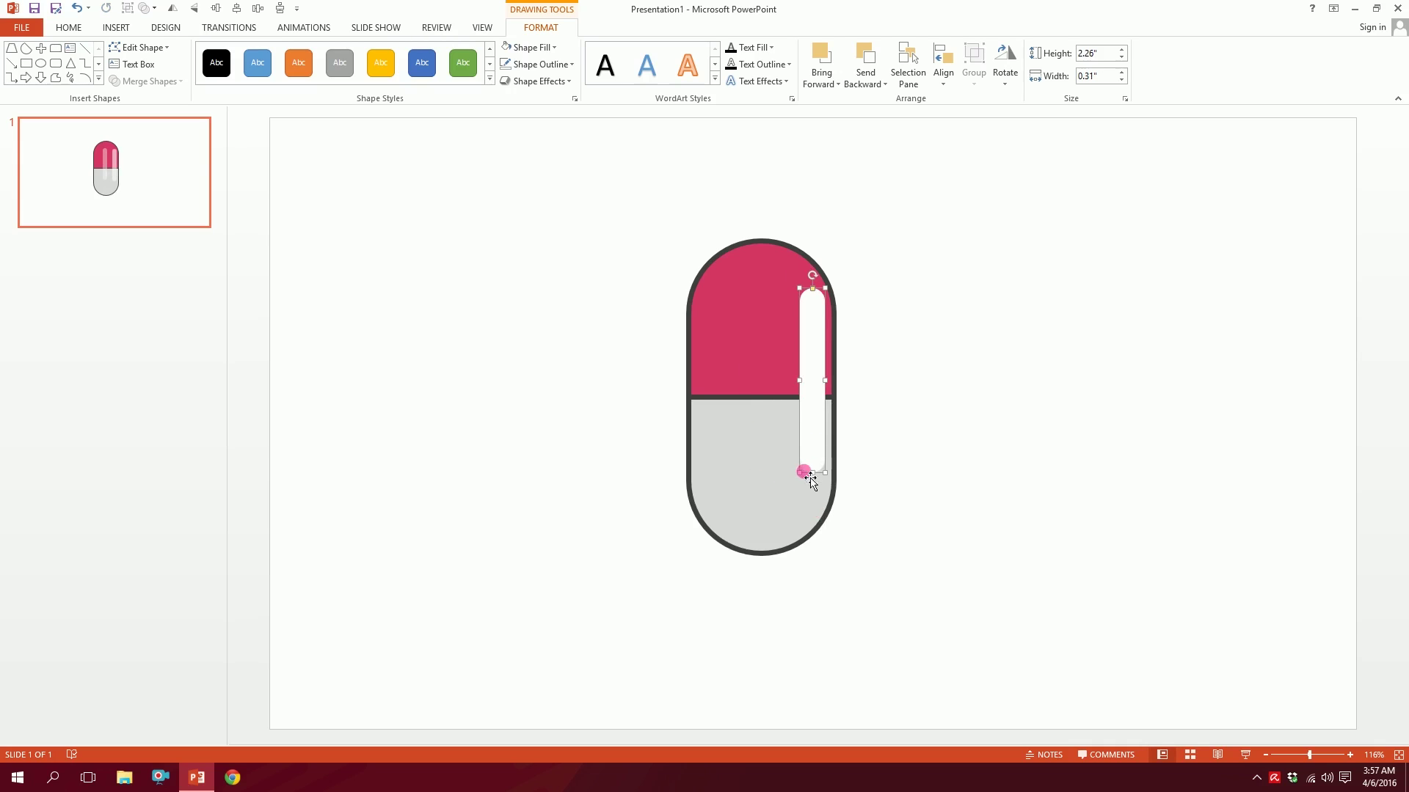
pyautogui.moveTo(798, 471); pyautogui.dragTo(817, 427)
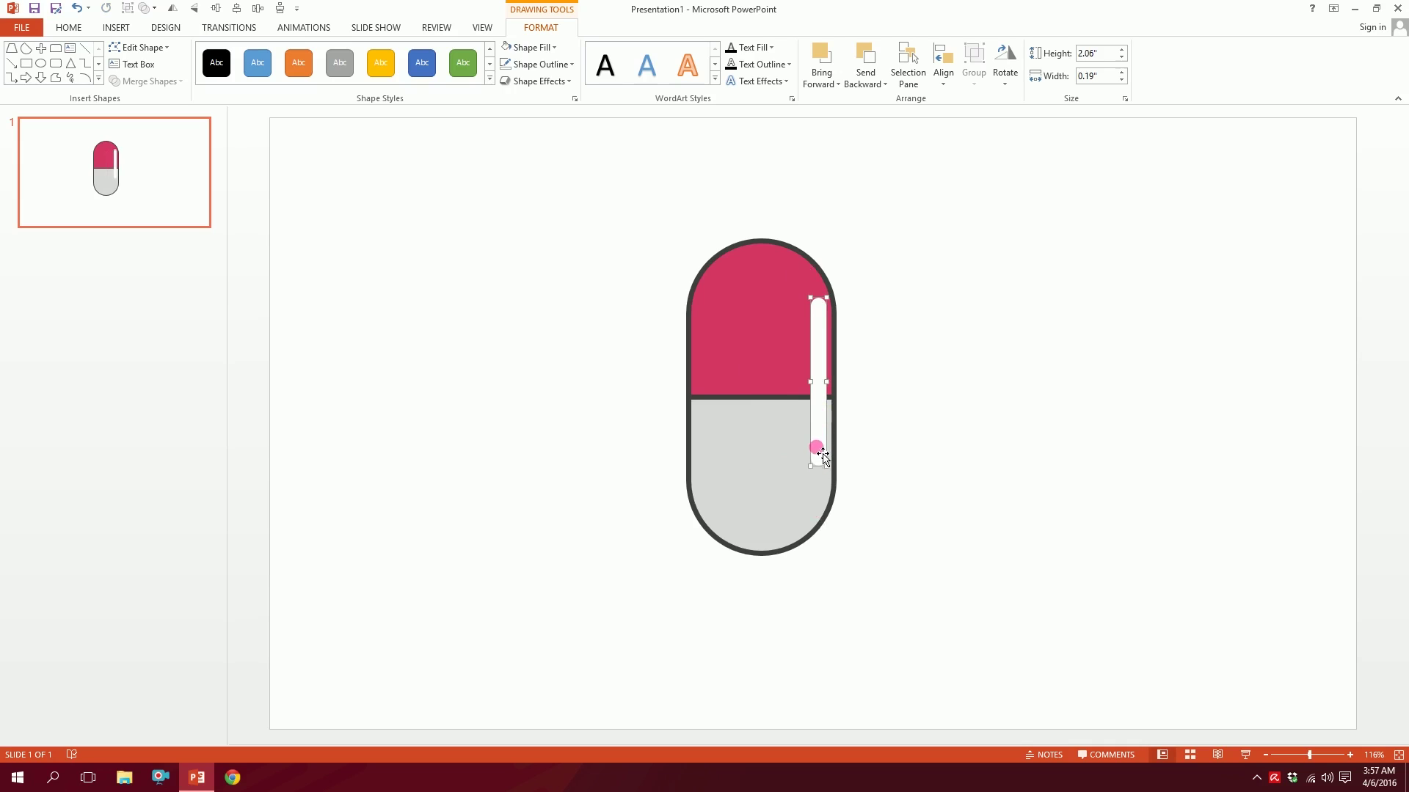
pyautogui.moveTo(824, 458); pyautogui.dragTo(820, 431)
pyautogui.moveTo(829, 337)
pyautogui.mouseDown()
pyautogui.moveTo(829, 556)
pyautogui.moveTo(824, 435)
pyautogui.mouseUp()
# Step: Draw a large Flowchart: Stored Data shape covering the capsule's left half
pyautogui.click(955, 428)
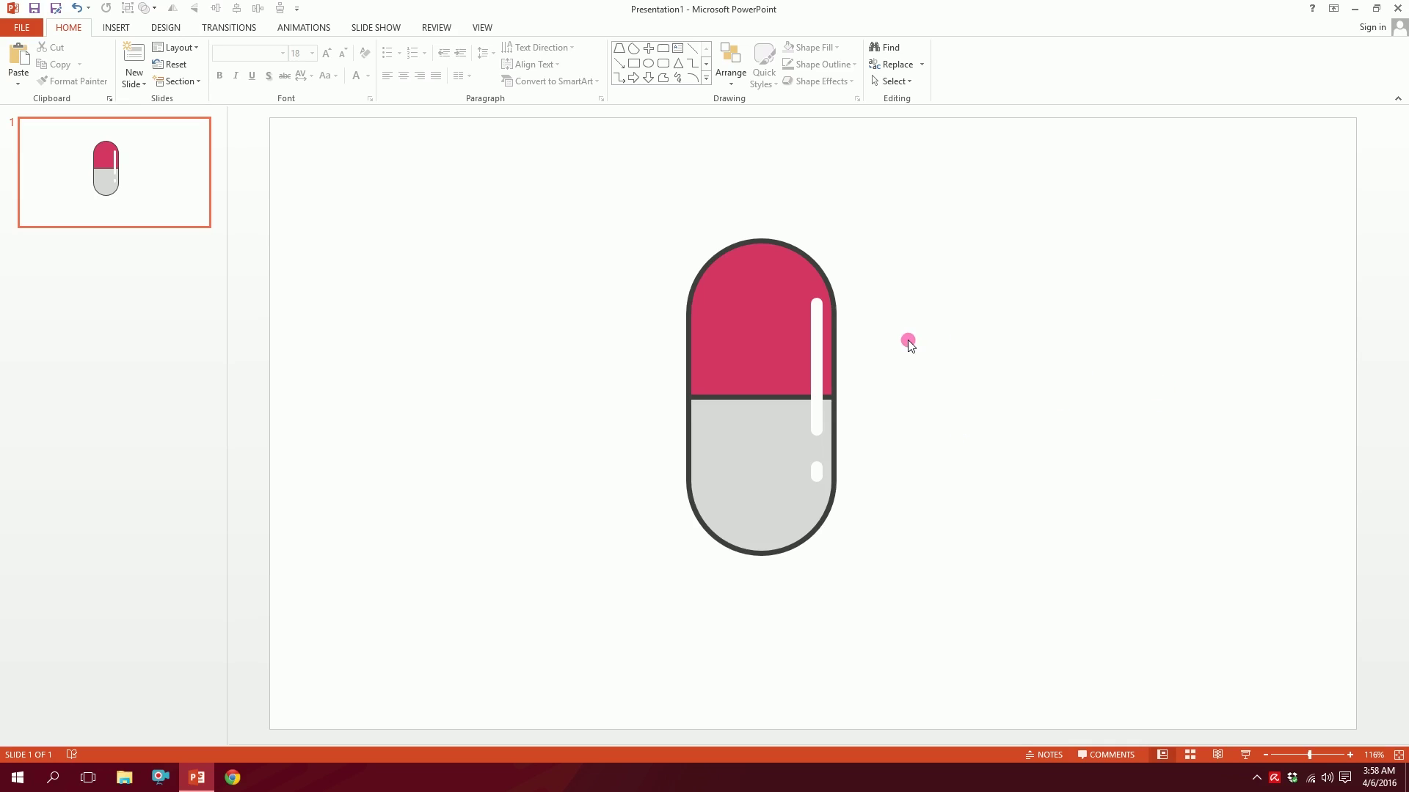
pyautogui.click(117, 28)
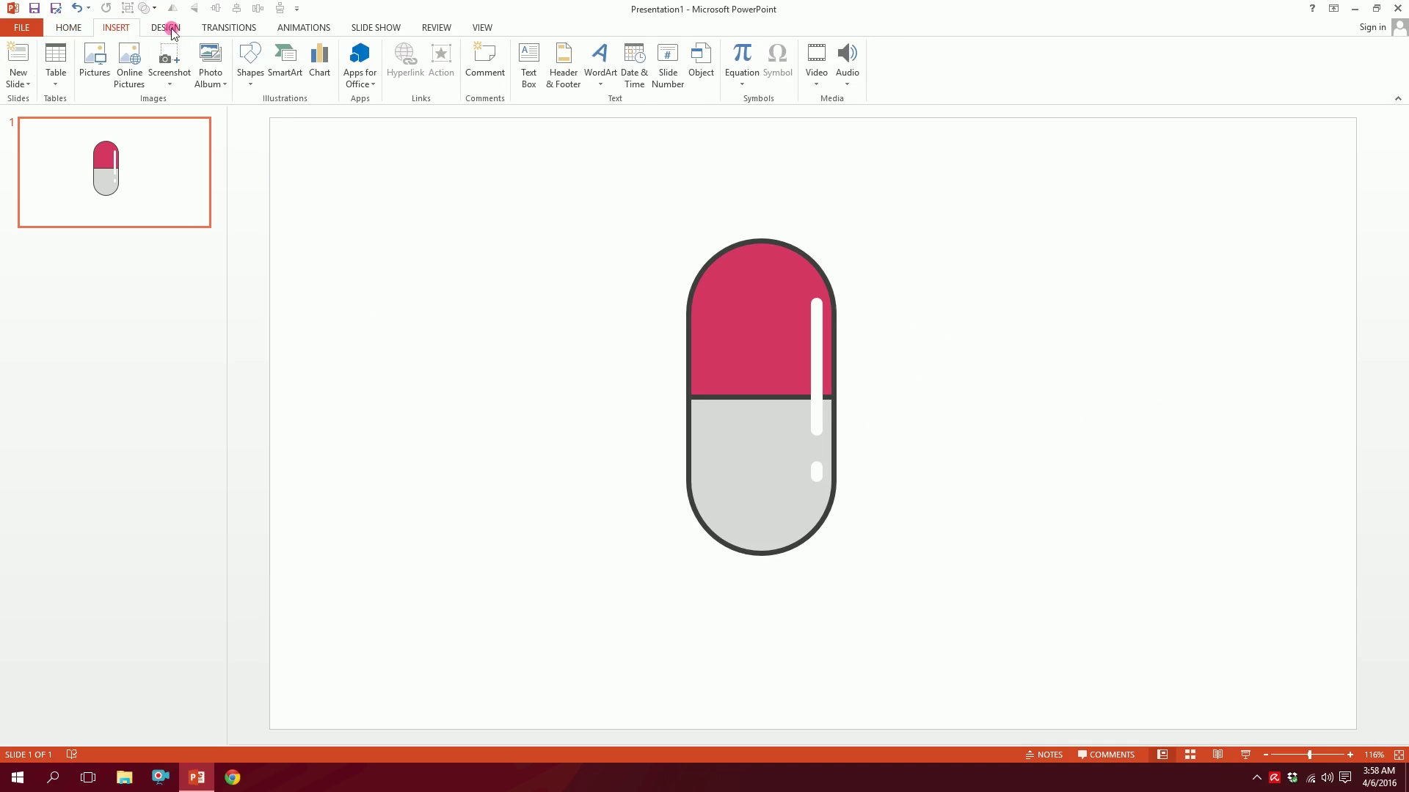
pyautogui.click(257, 58)
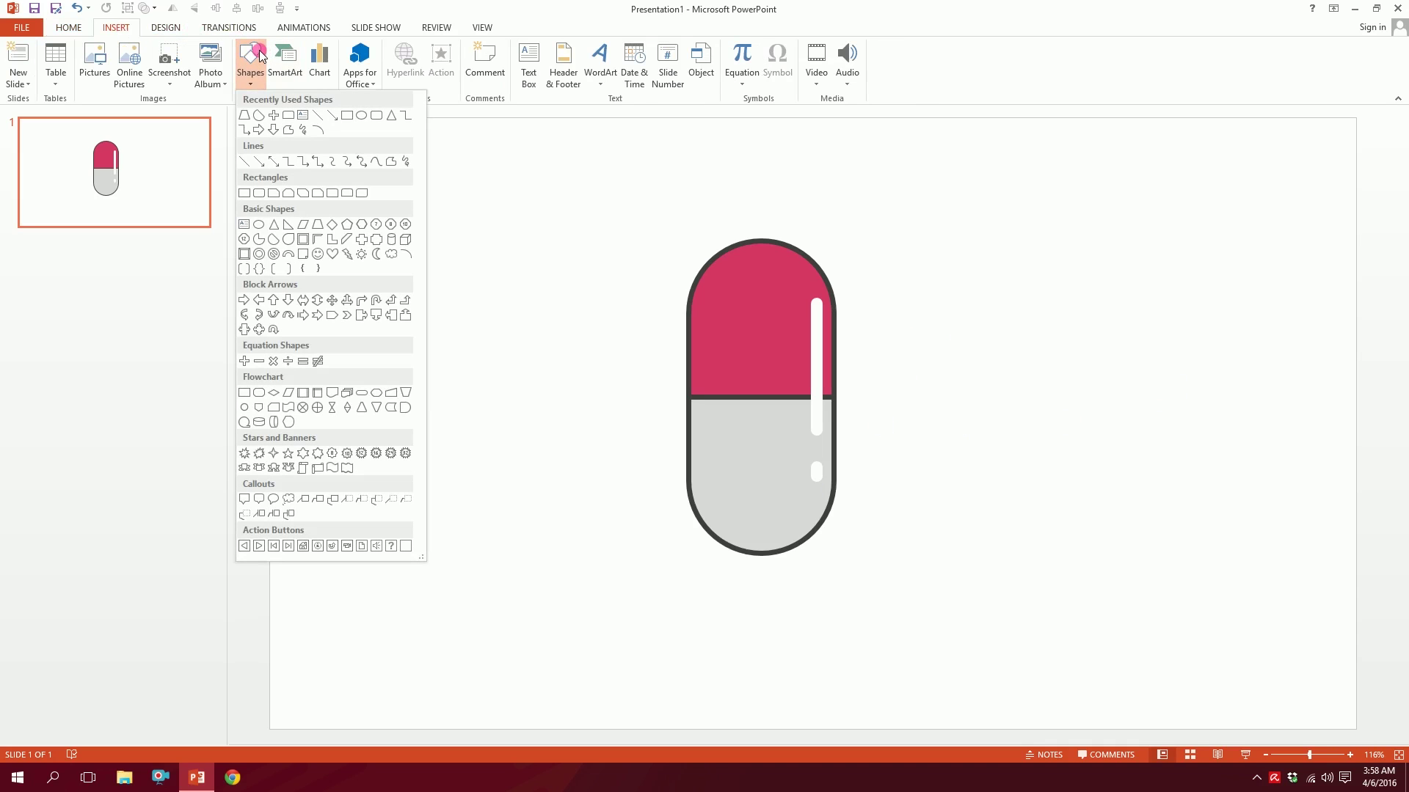
pyautogui.click(389, 411)
pyautogui.moveTo(443, 184); pyautogui.dragTo(909, 597)
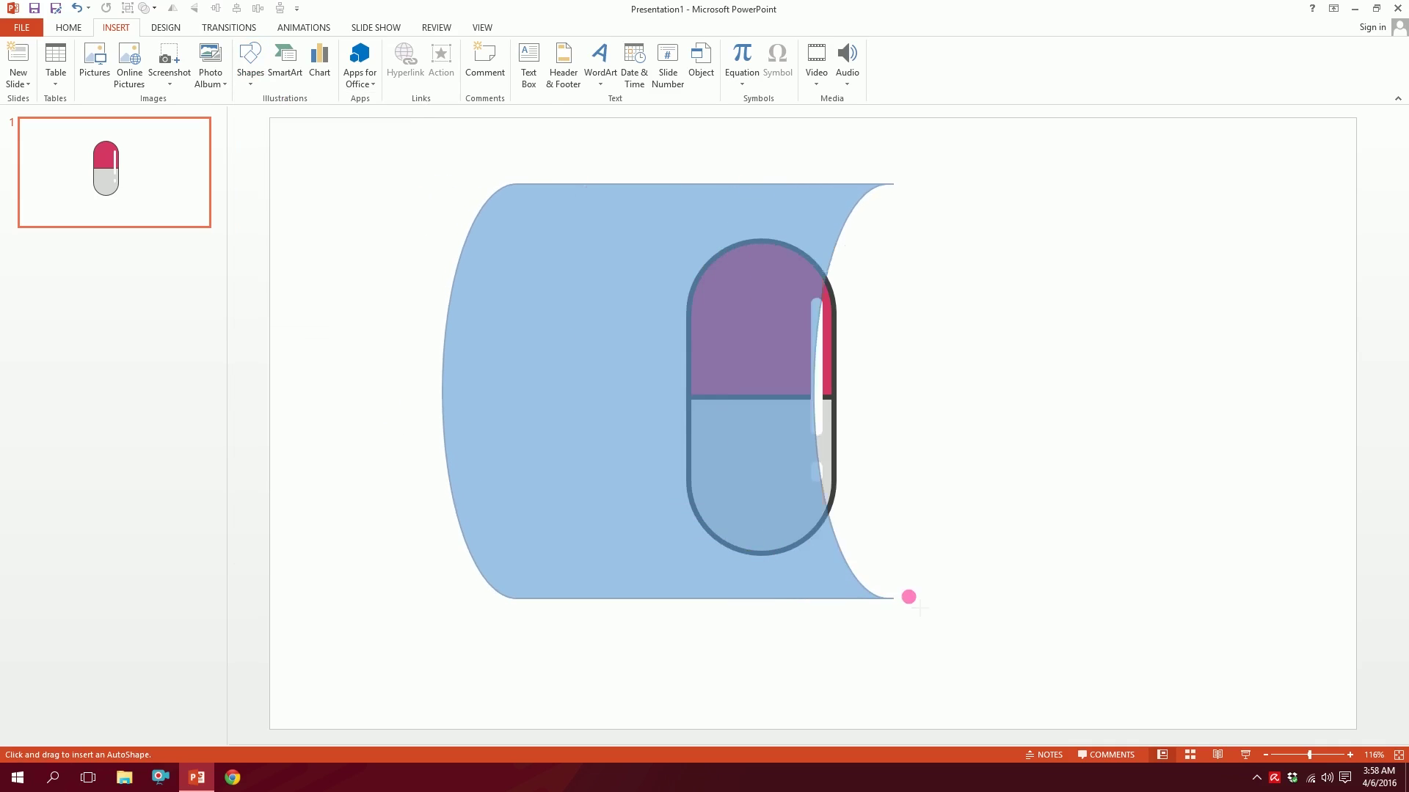
pyautogui.moveTo(908, 597); pyautogui.dragTo(793, 585)
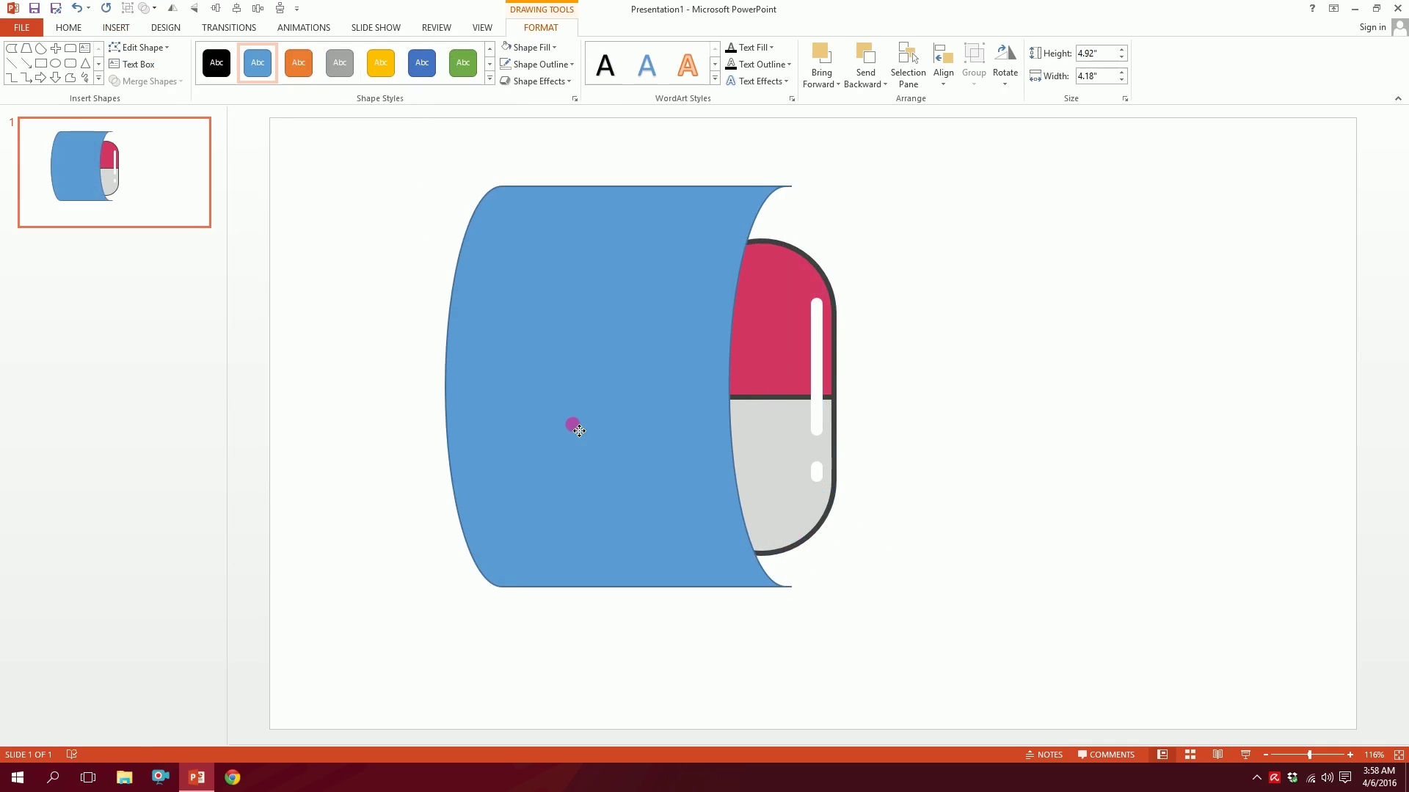
# Step: Remove the curved shape's outline and give it a gradient fill in Format Shape
pyautogui.click(578, 428)
pyautogui.click(526, 65)
pyautogui.click(543, 212)
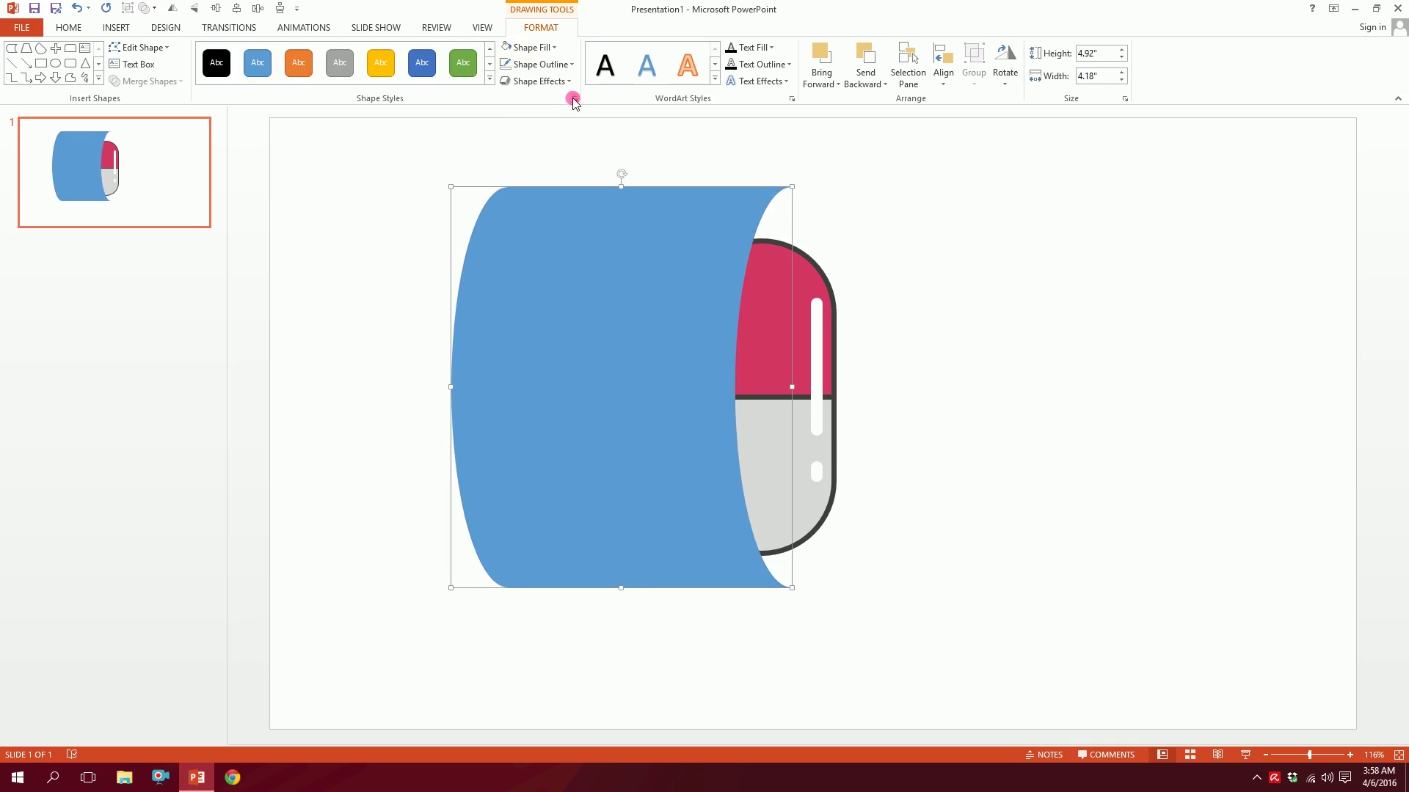
pyautogui.click(573, 99)
pyautogui.click(1229, 259)
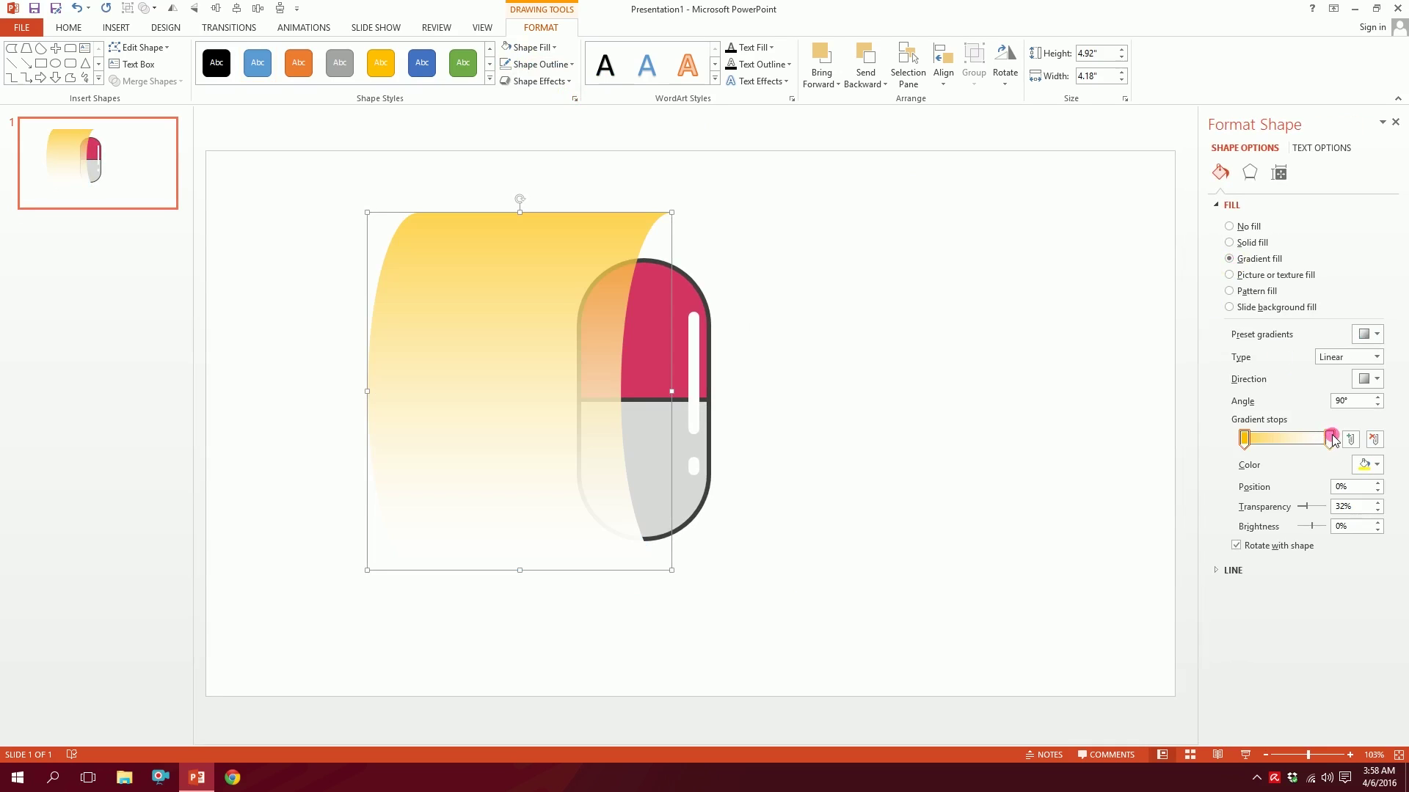
# Step: Rearrange the gradient stops and set the stop colour to white
pyautogui.click(1262, 440)
pyautogui.click(1315, 440)
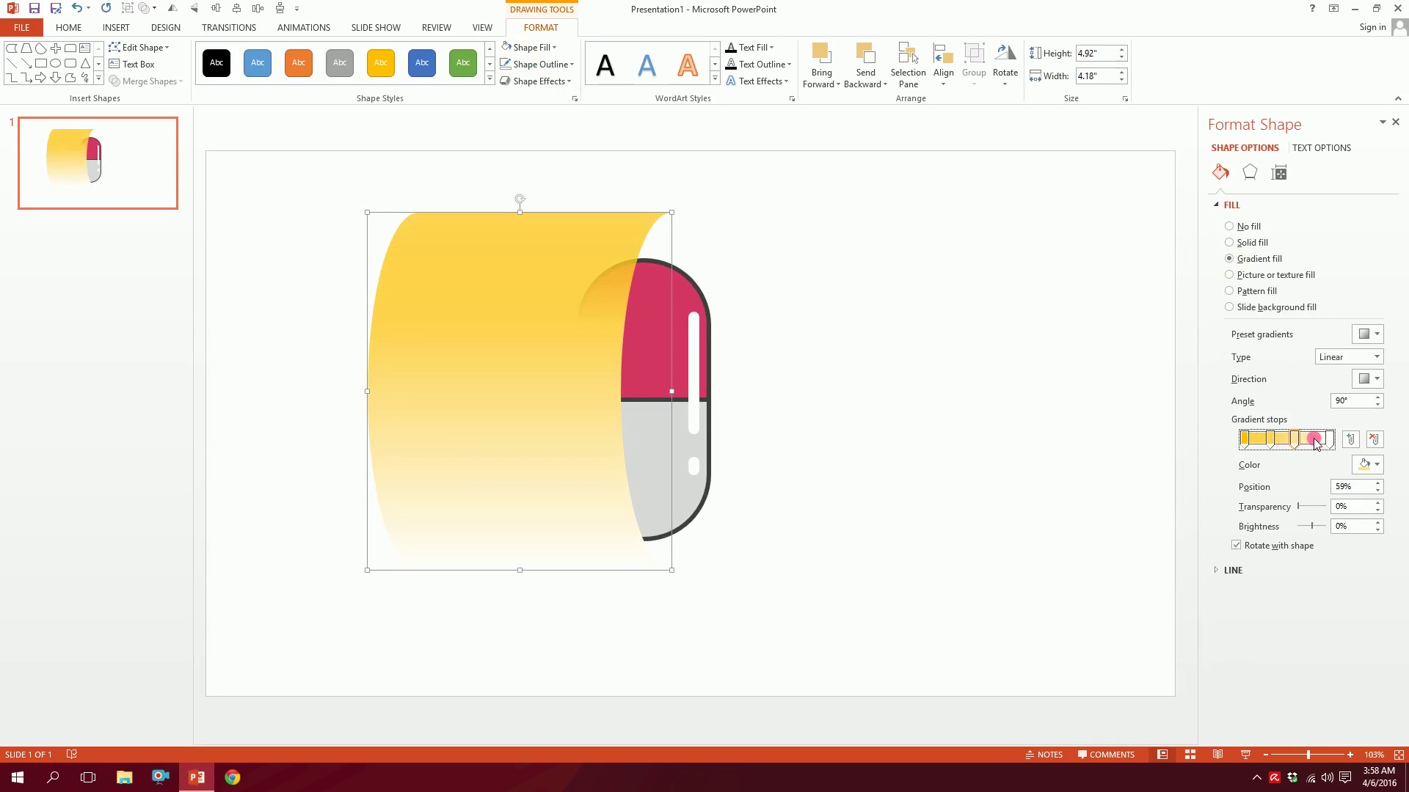
pyautogui.moveTo(1315, 442)
pyautogui.mouseDown()
pyautogui.moveTo(1269, 440)
pyautogui.moveTo(1287, 441)
pyautogui.mouseUp()
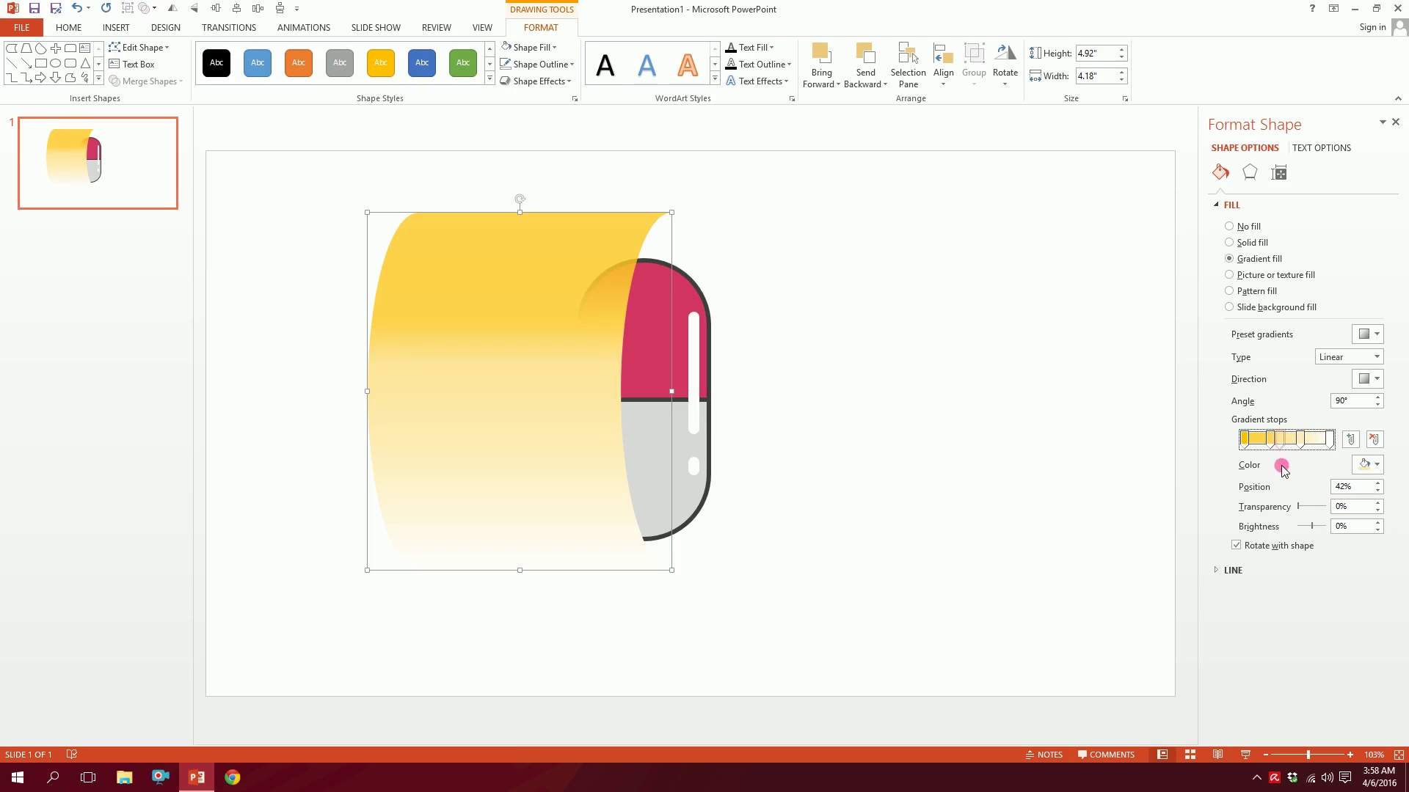
pyautogui.click(1271, 441)
pyautogui.click(1301, 441)
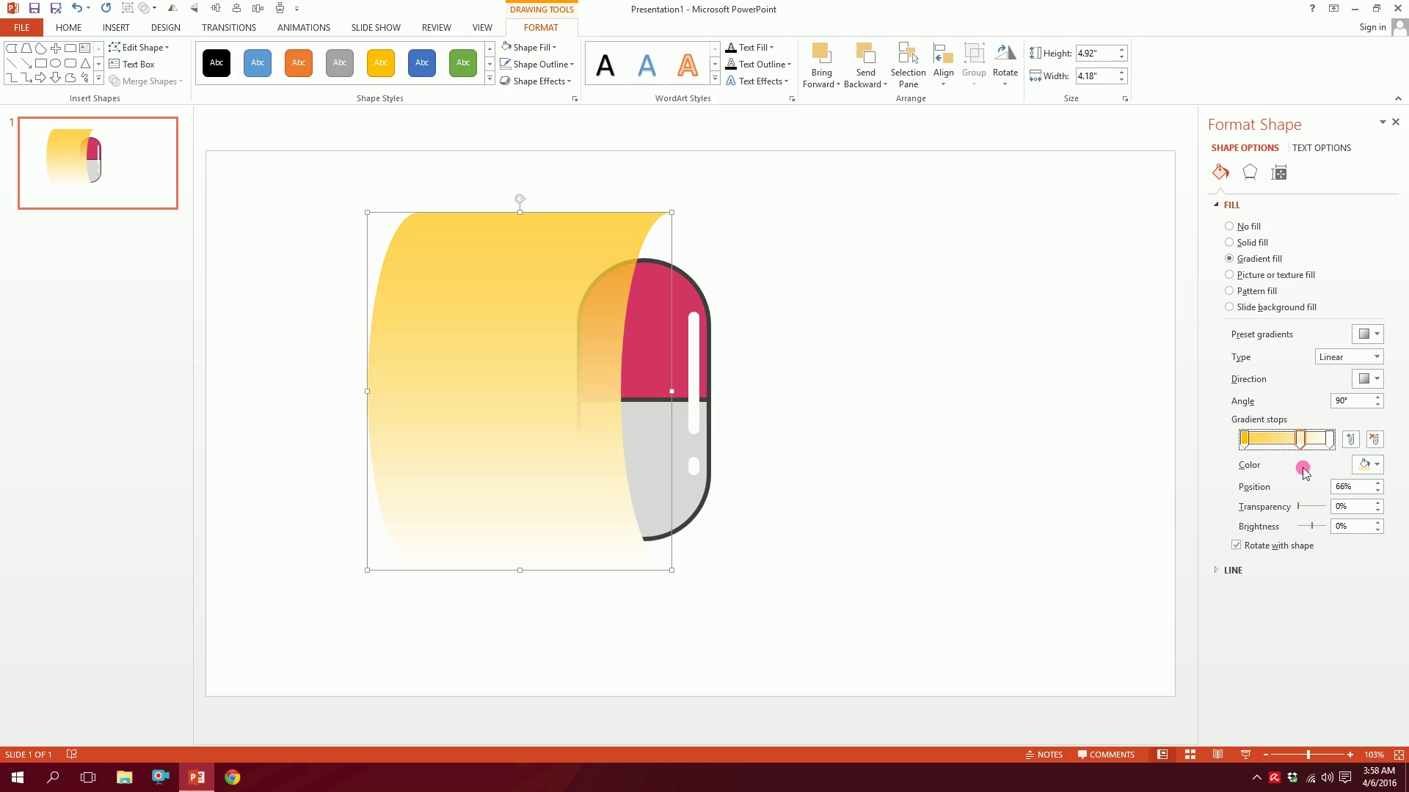
pyautogui.moveTo(1300, 442); pyautogui.dragTo(1297, 592)
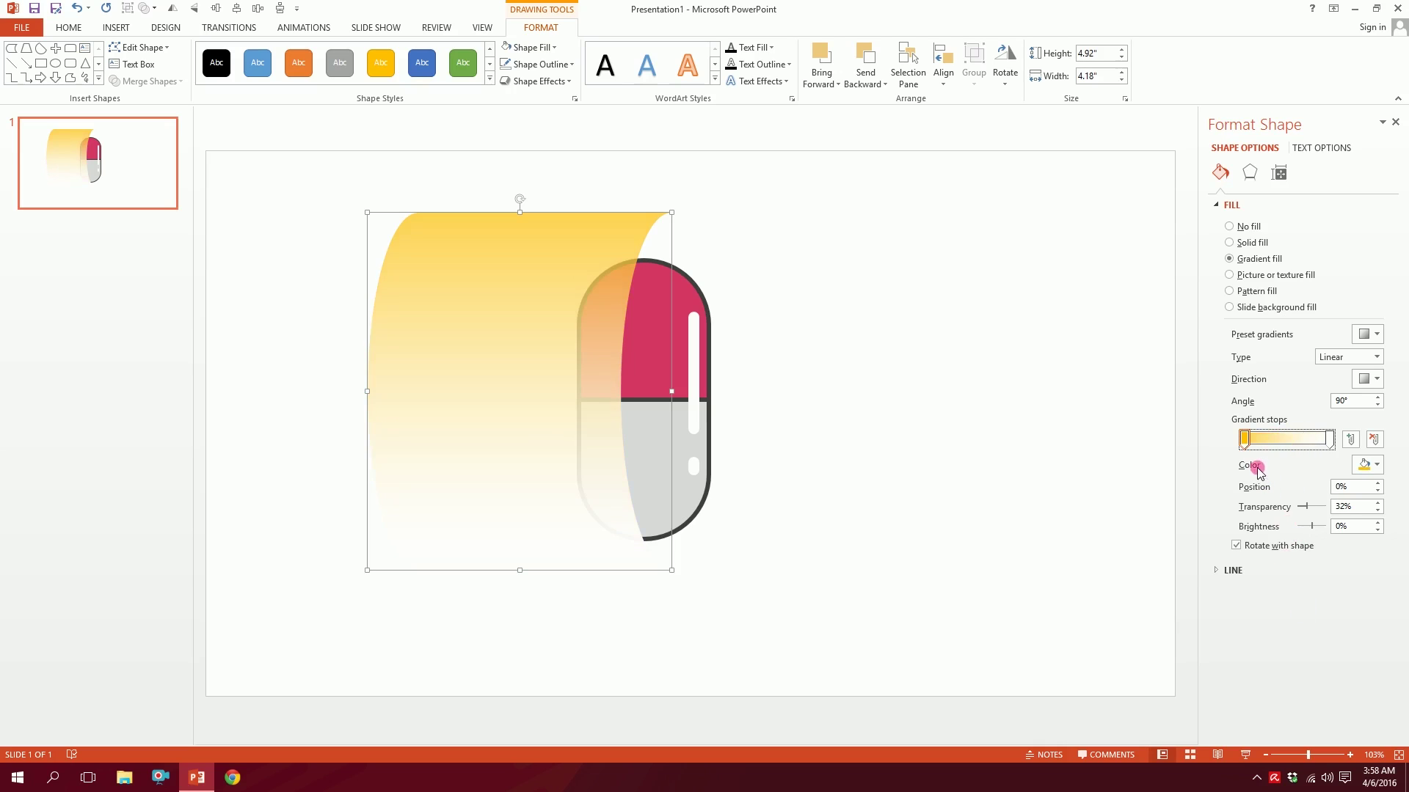
pyautogui.click(1329, 440)
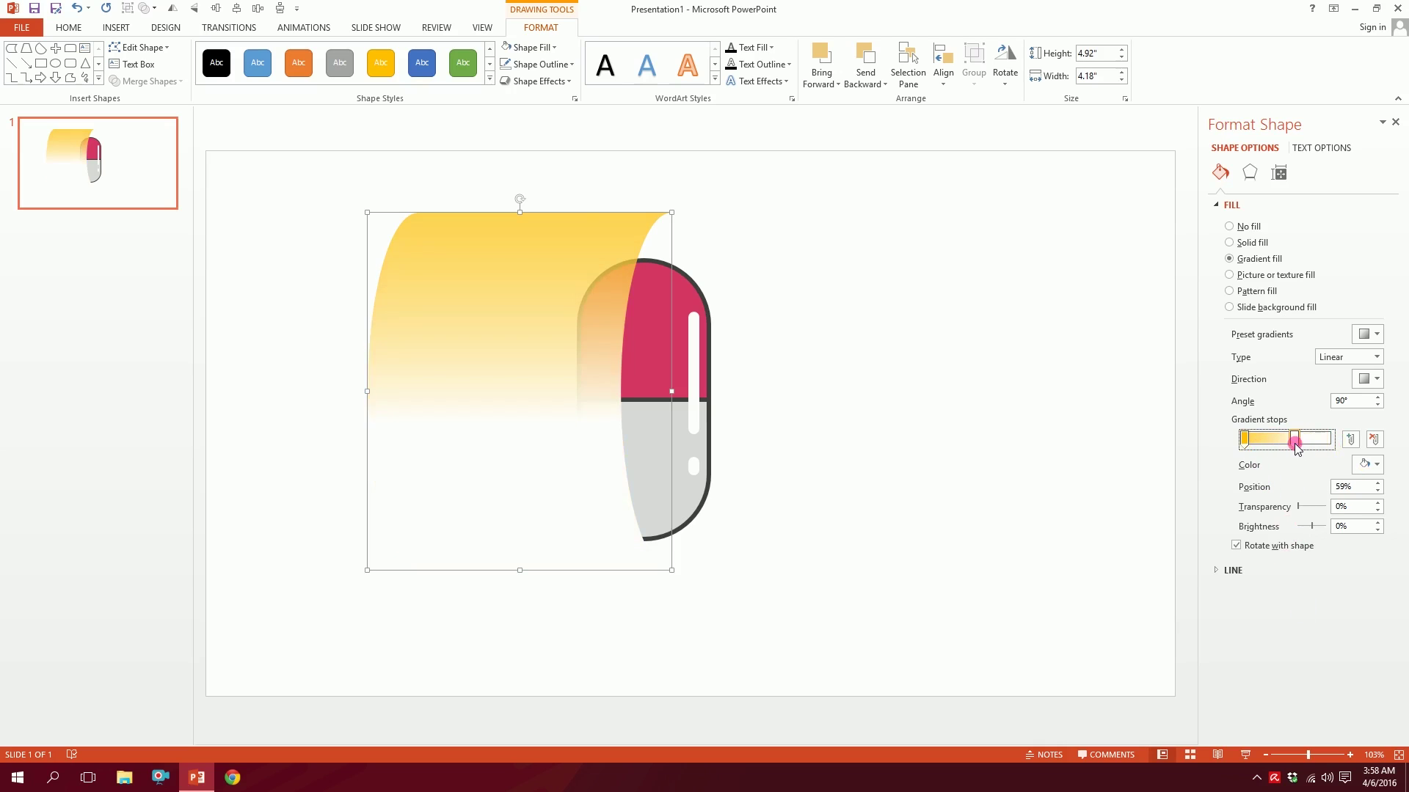
pyautogui.click(1364, 464)
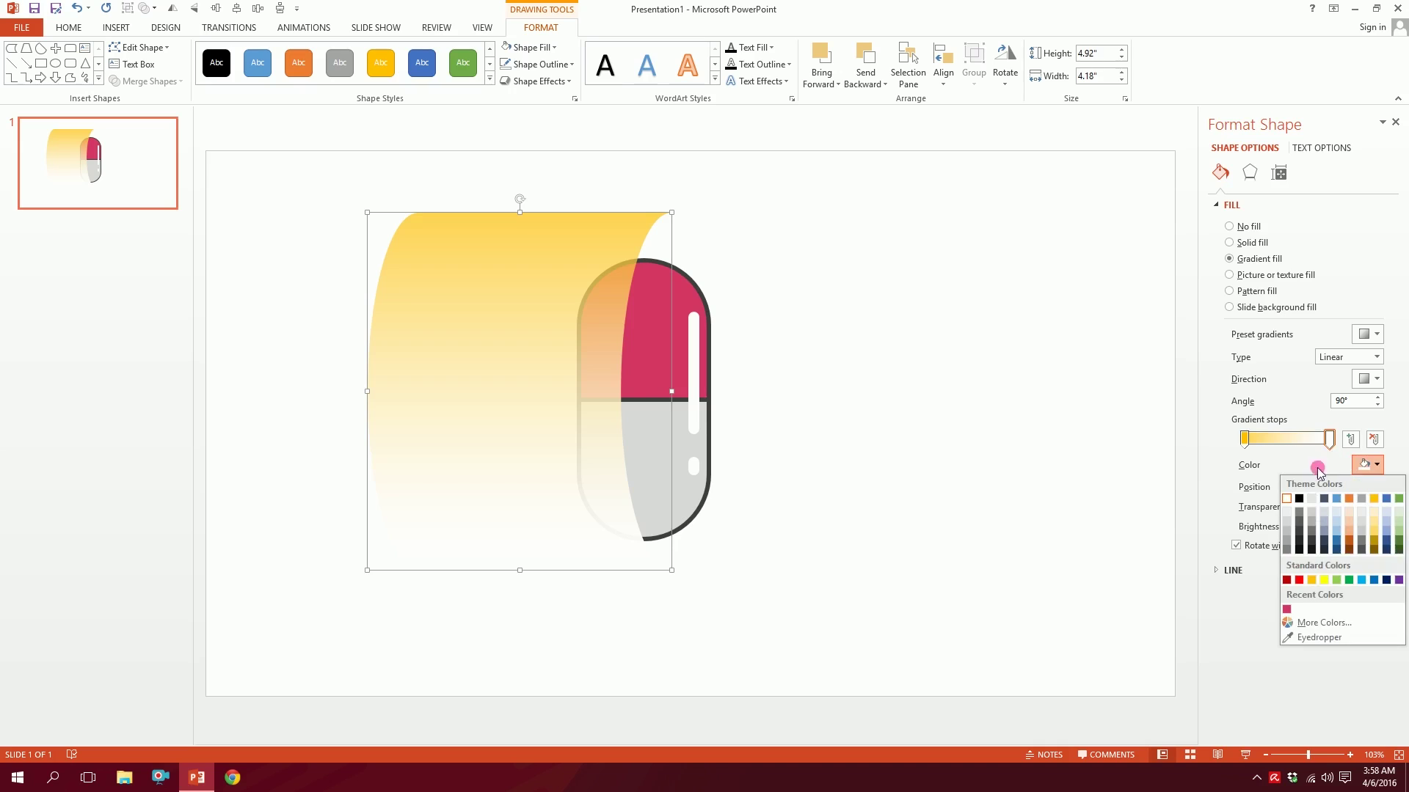
pyautogui.click(1281, 500)
pyautogui.click(1245, 441)
pyautogui.click(1375, 464)
pyautogui.click(1288, 497)
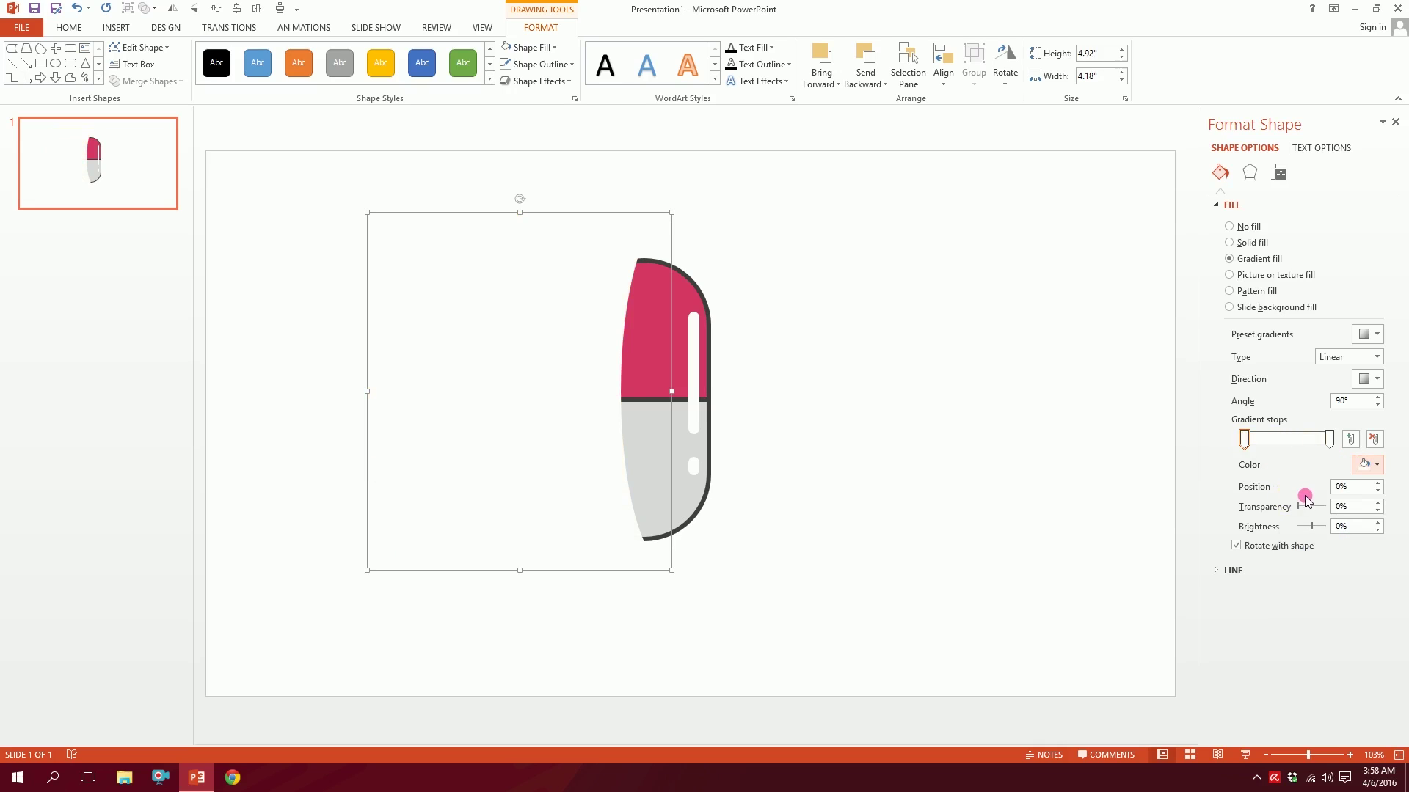
# Step: Raise transparency on the left and right gradient stops so the overlay fades out
pyautogui.moveTo(1298, 508); pyautogui.dragTo(1337, 509)
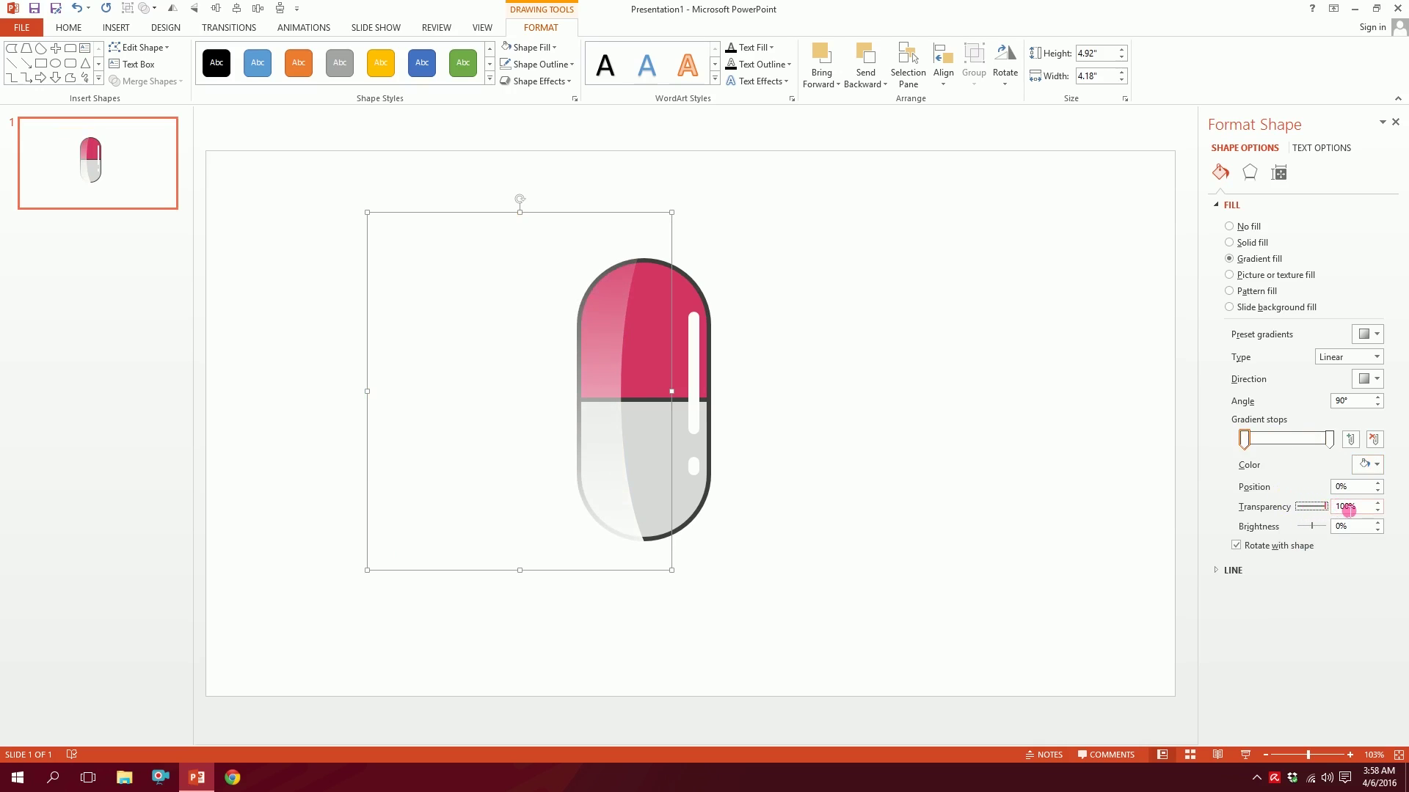
pyautogui.click(1329, 441)
pyautogui.moveTo(1302, 508); pyautogui.dragTo(1319, 508)
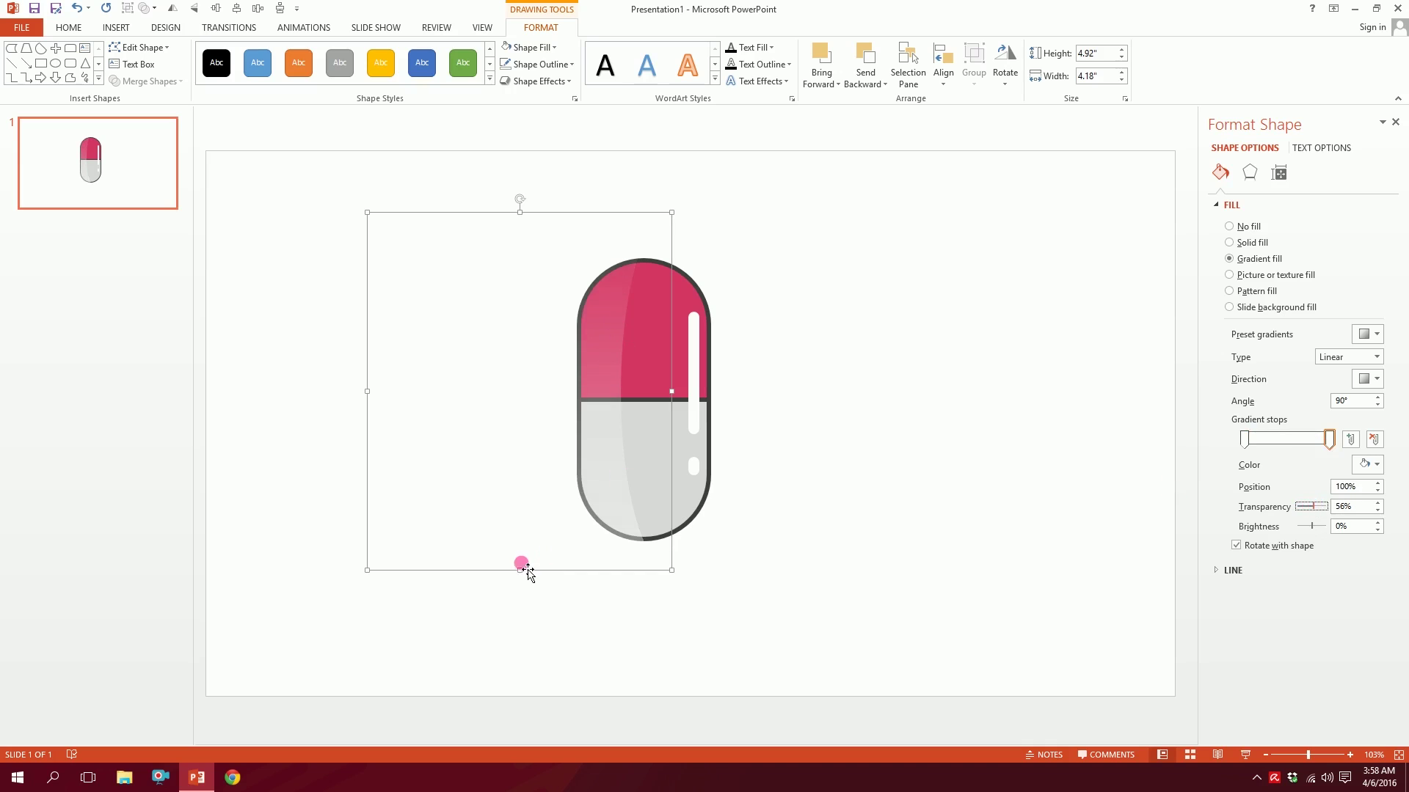
pyautogui.click(817, 429)
# Step: Reselect and trim the transparent overlay to refine the sheen, then view the finished icon
pyautogui.click(559, 319)
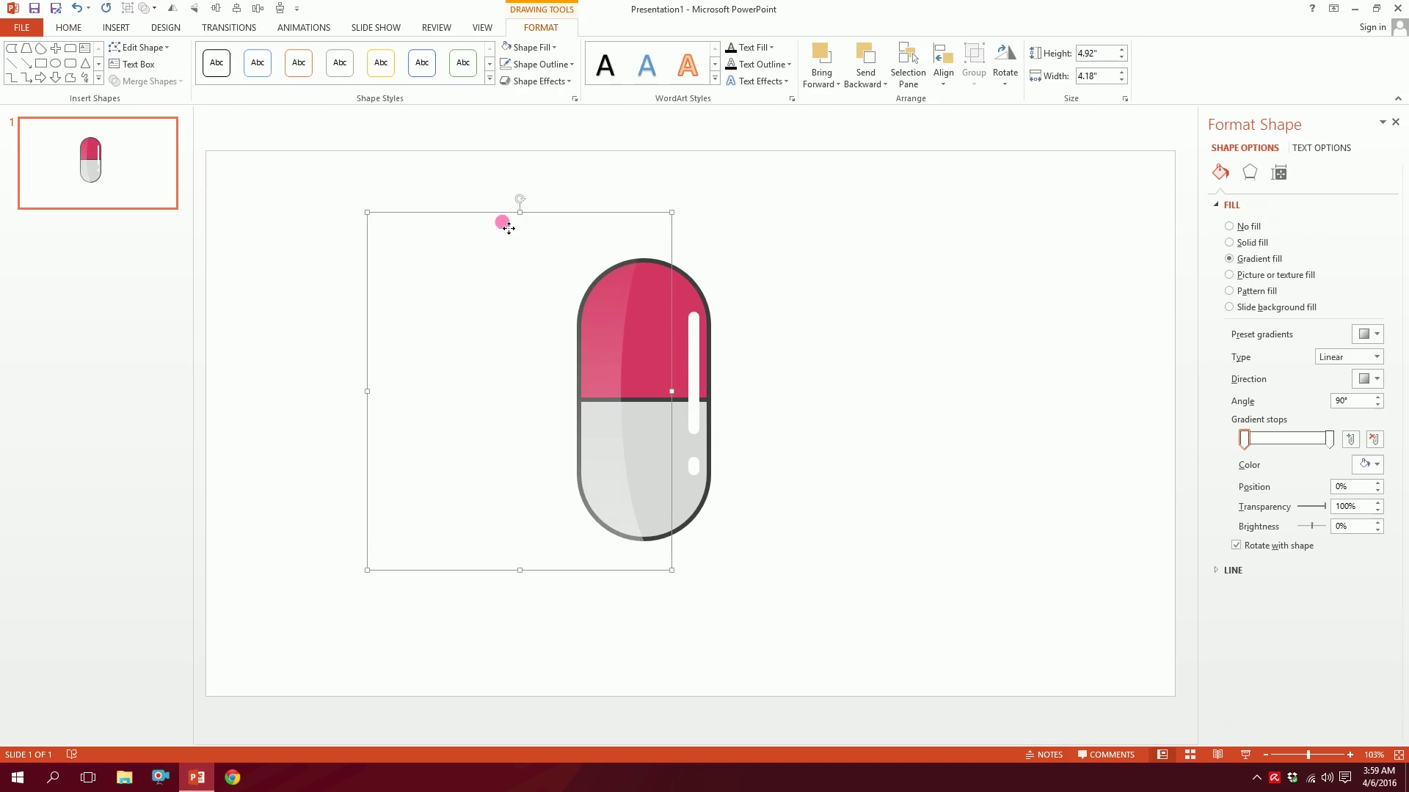
pyautogui.press('Delete')
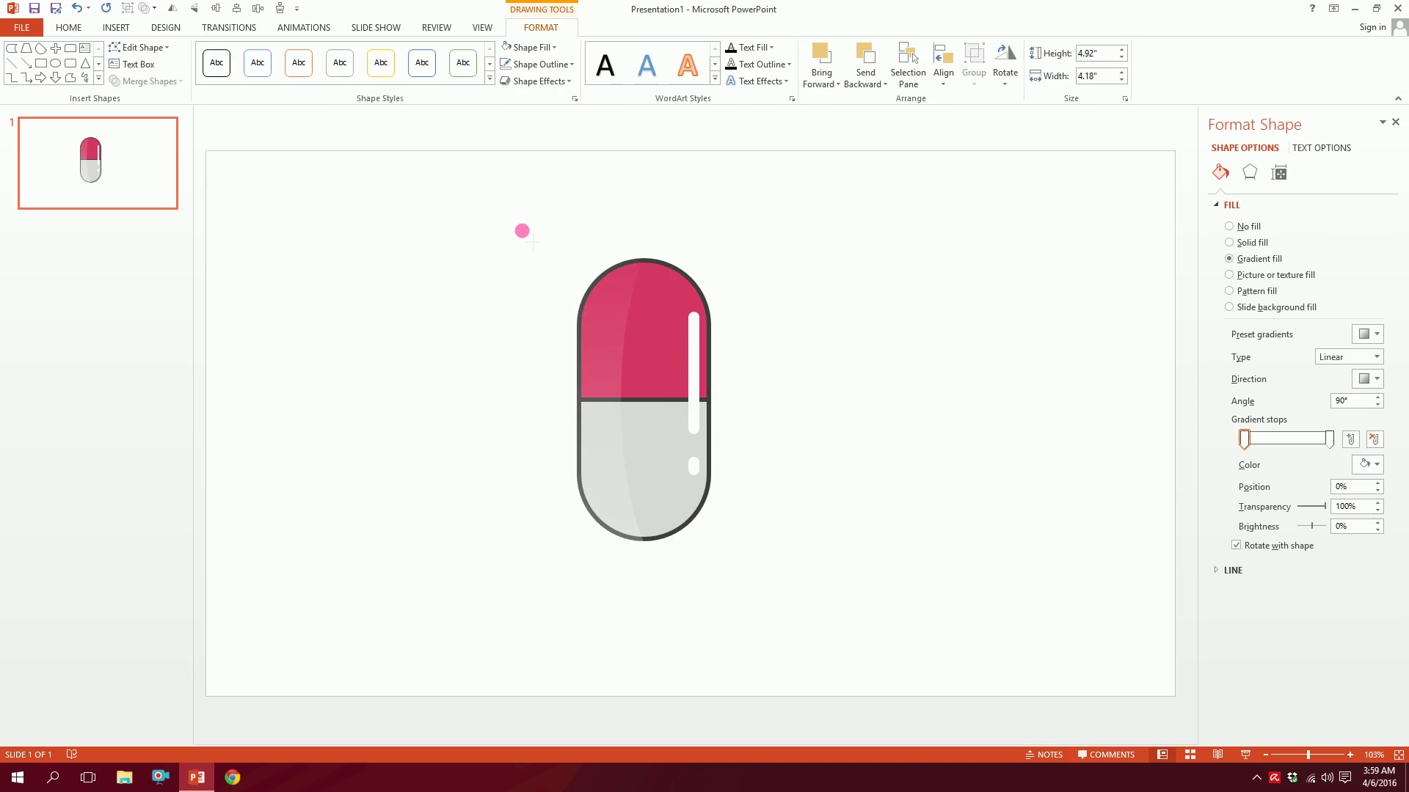
pyautogui.click(524, 246)
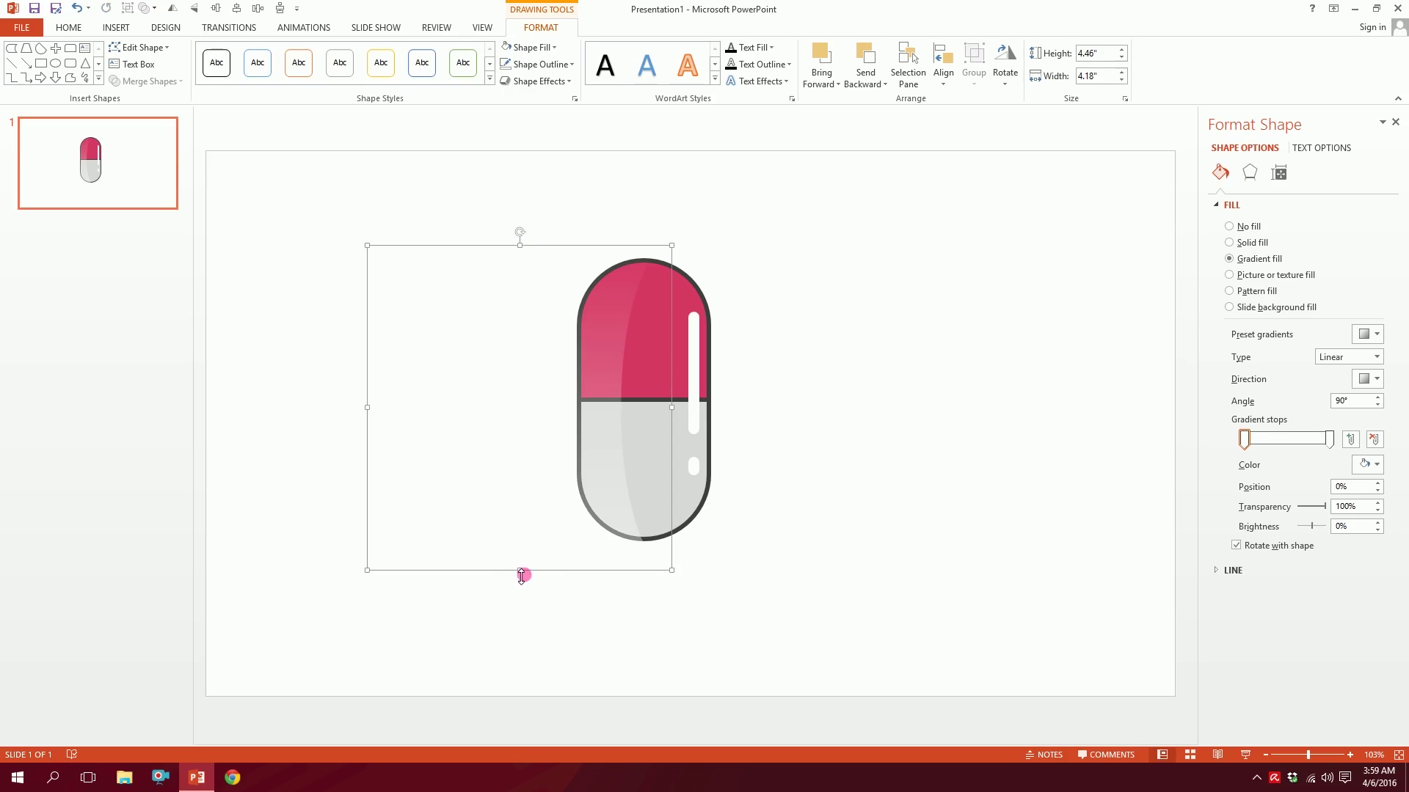
pyautogui.press('Delete')
pyautogui.click(526, 551)
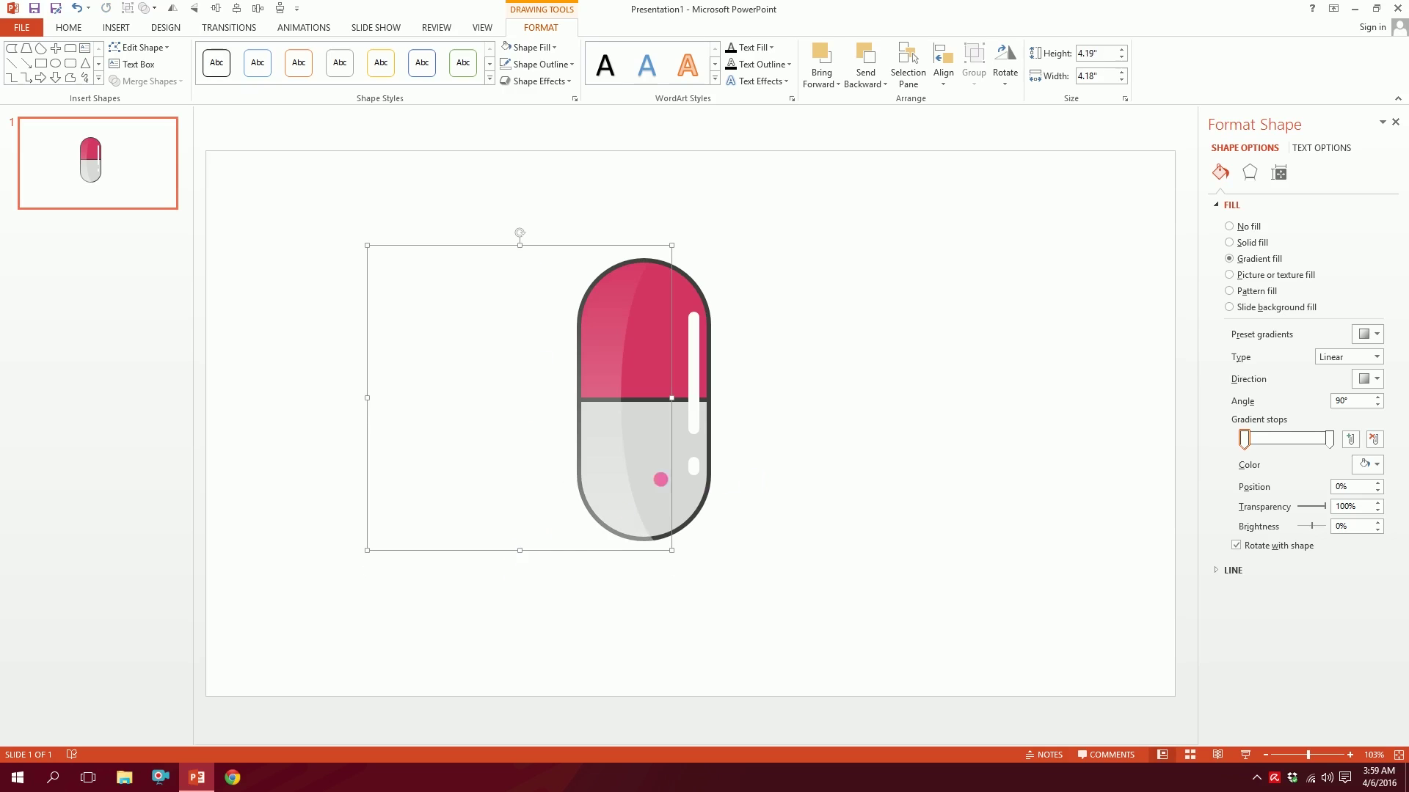
pyautogui.press('Delete')
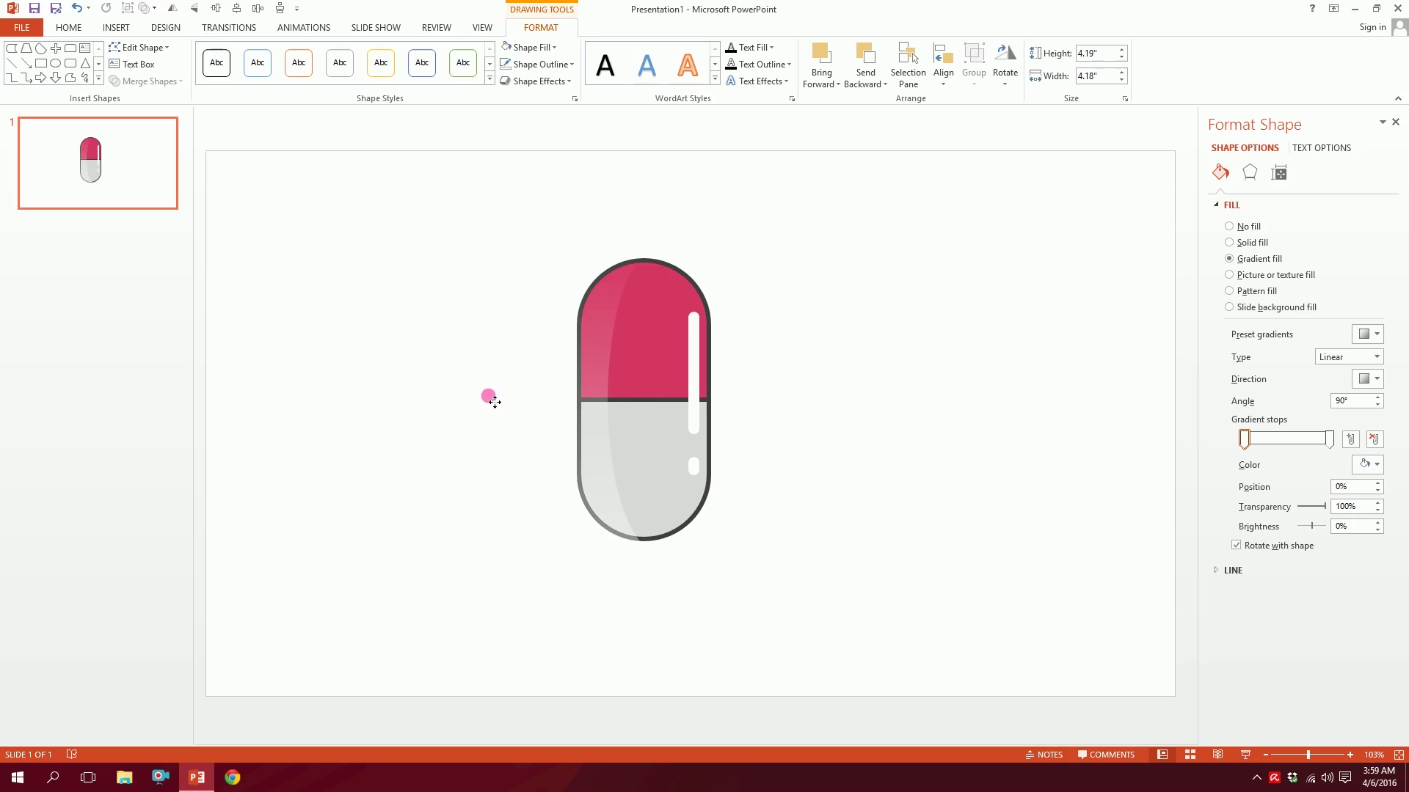
pyautogui.click(490, 398)
pyautogui.press('Delete')
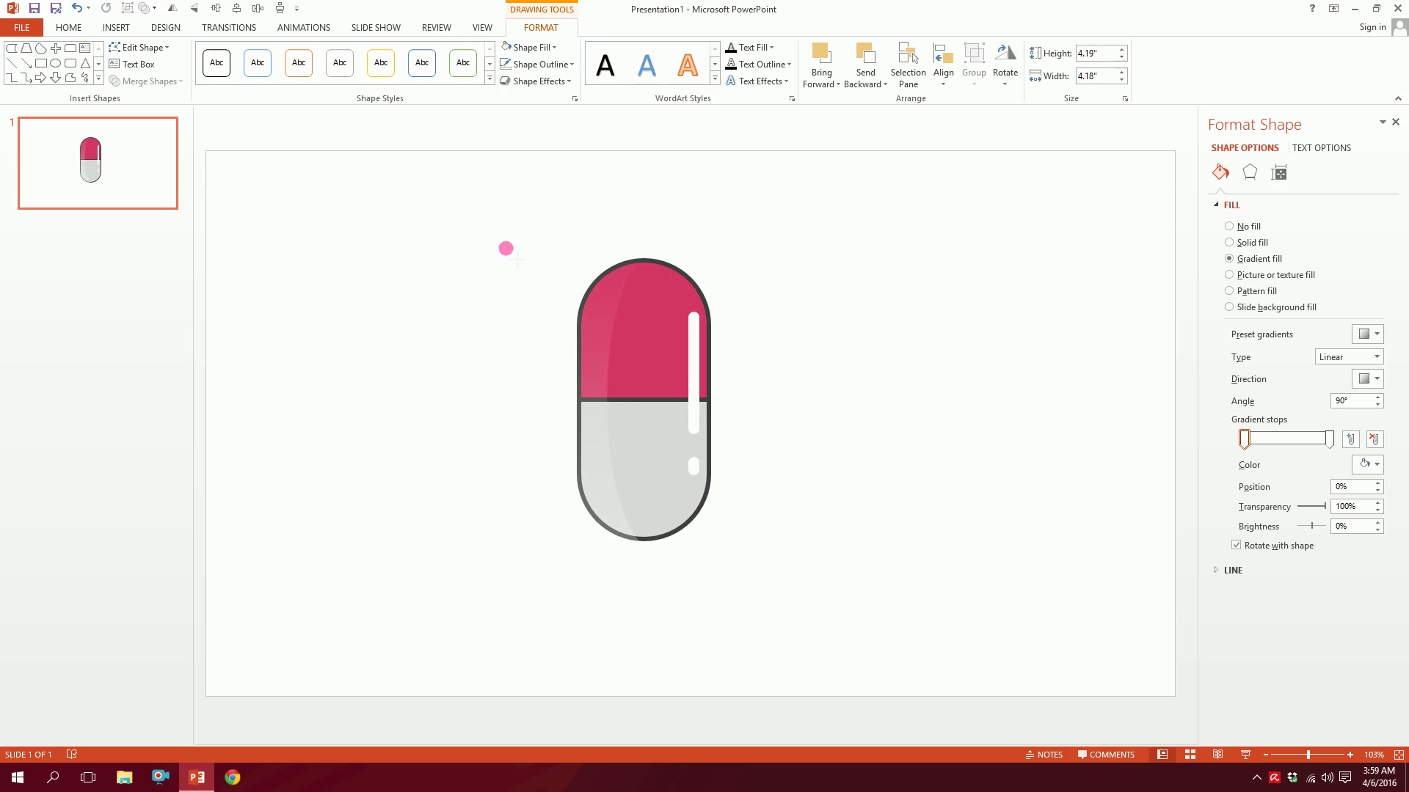
pyautogui.click(510, 377)
pyautogui.click(912, 524)
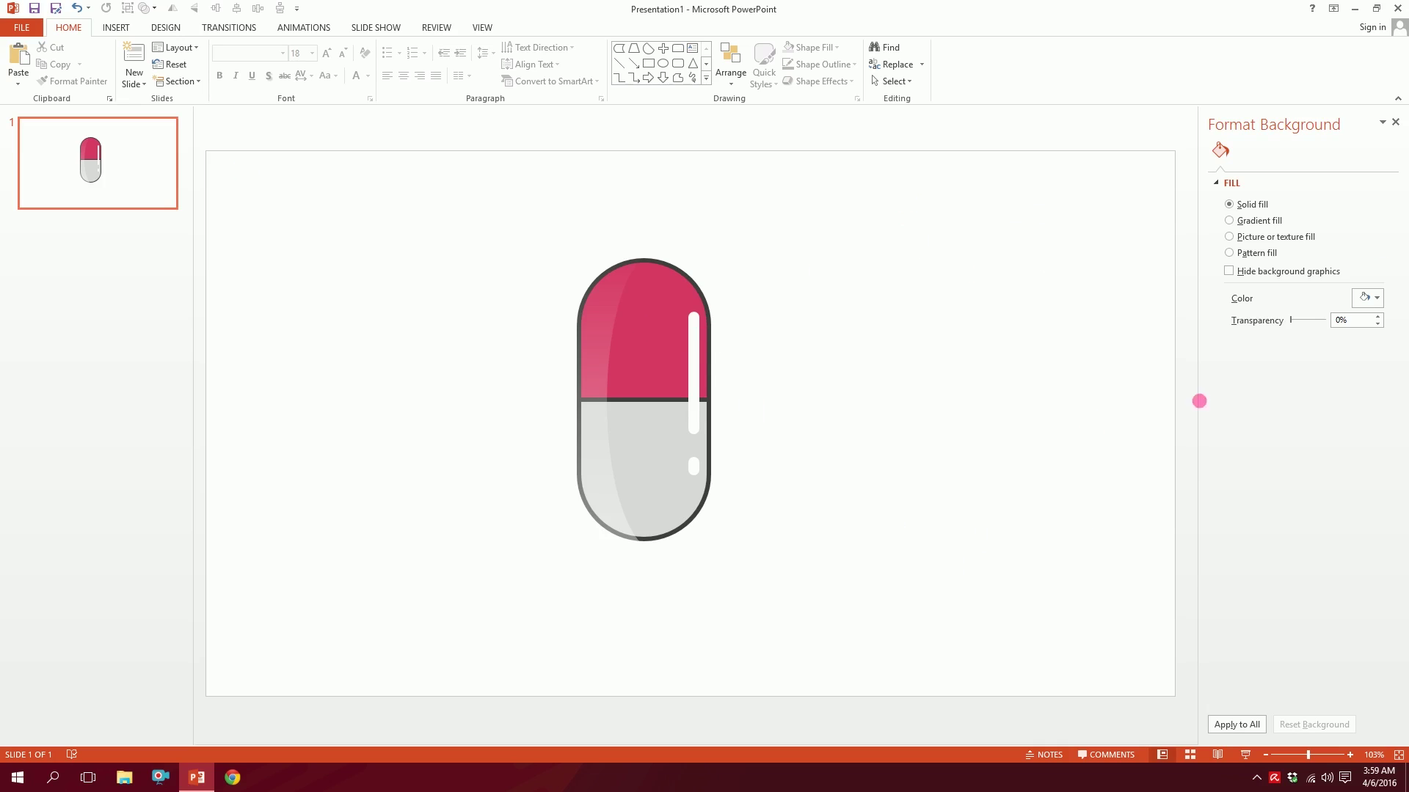
# Step: Dismiss the Format Background pane so only the glossy pink-and-grey capsule icon remains on the slide
pyautogui.click(1394, 122)
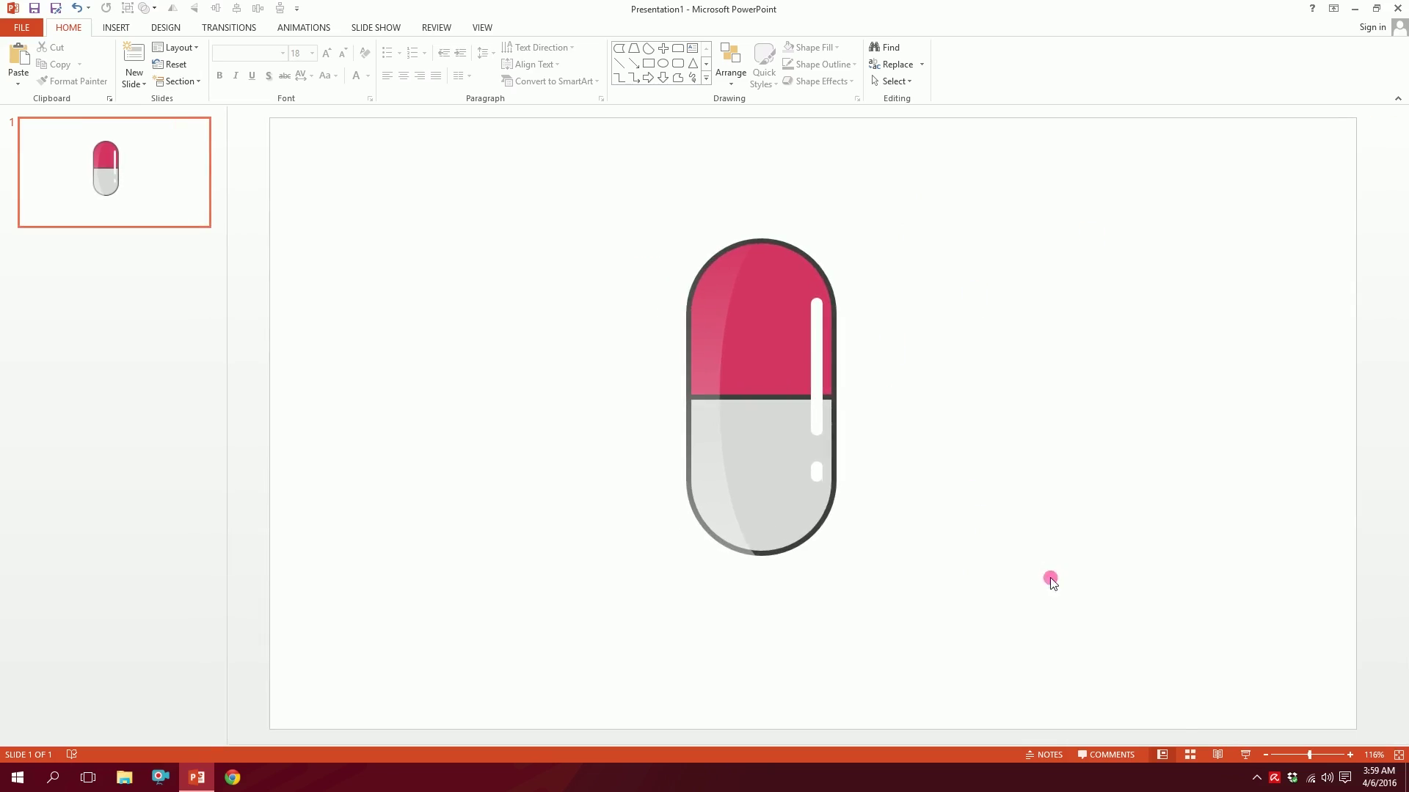